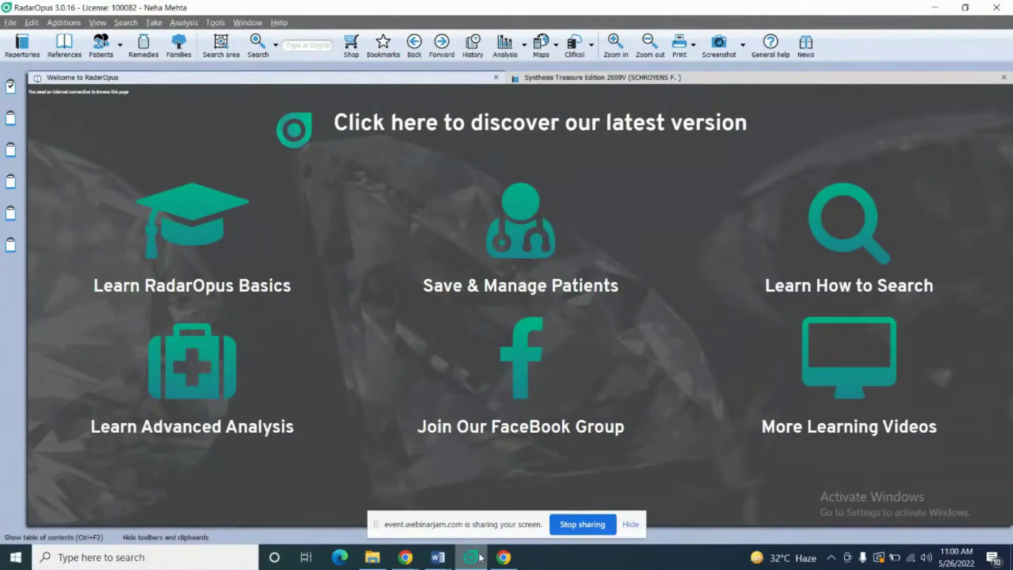
# Close the Welcome page and decline to show it the next time the program opens
pyautogui.click(631, 531)
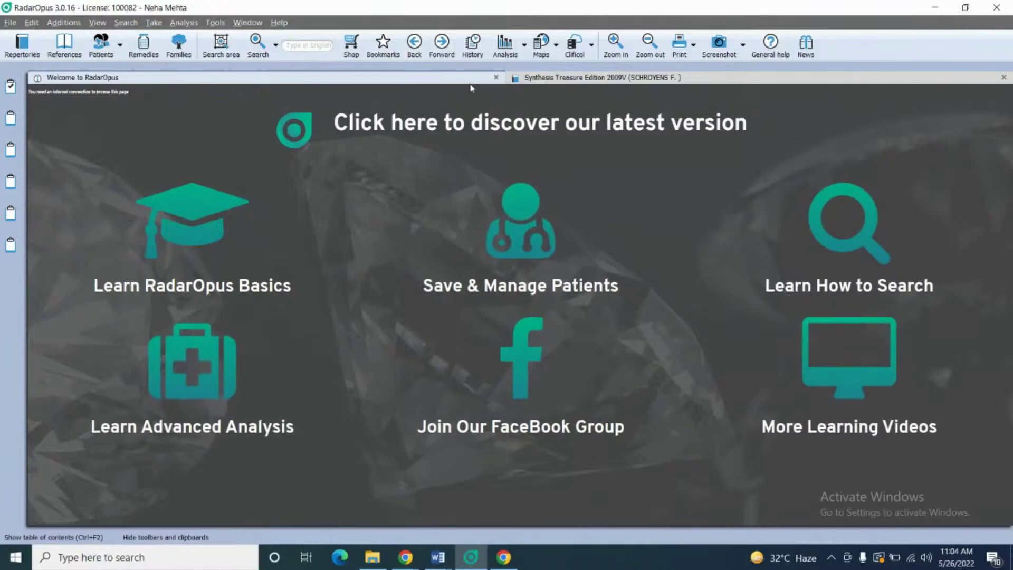
pyautogui.click(496, 78)
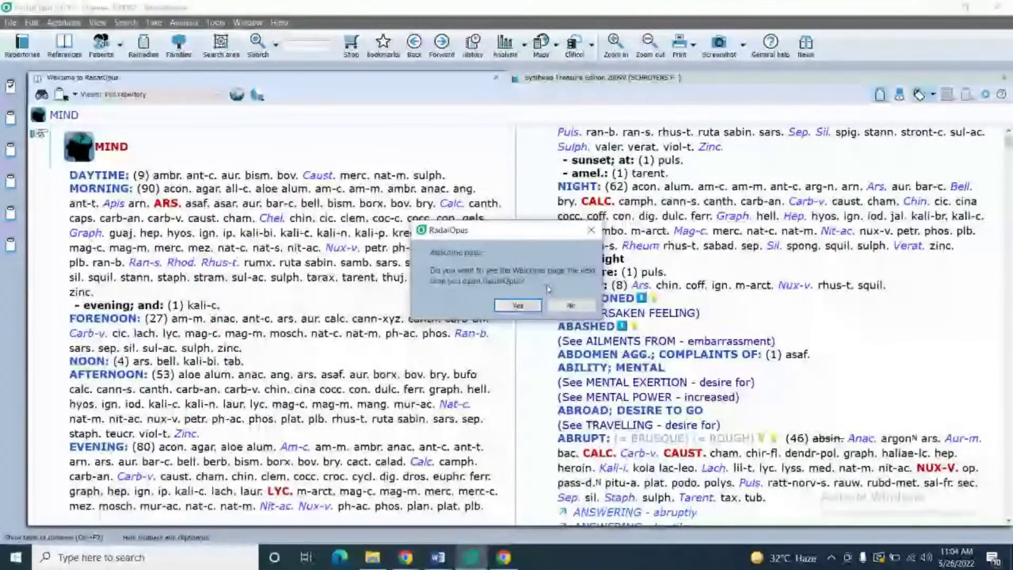
pyautogui.click(571, 306)
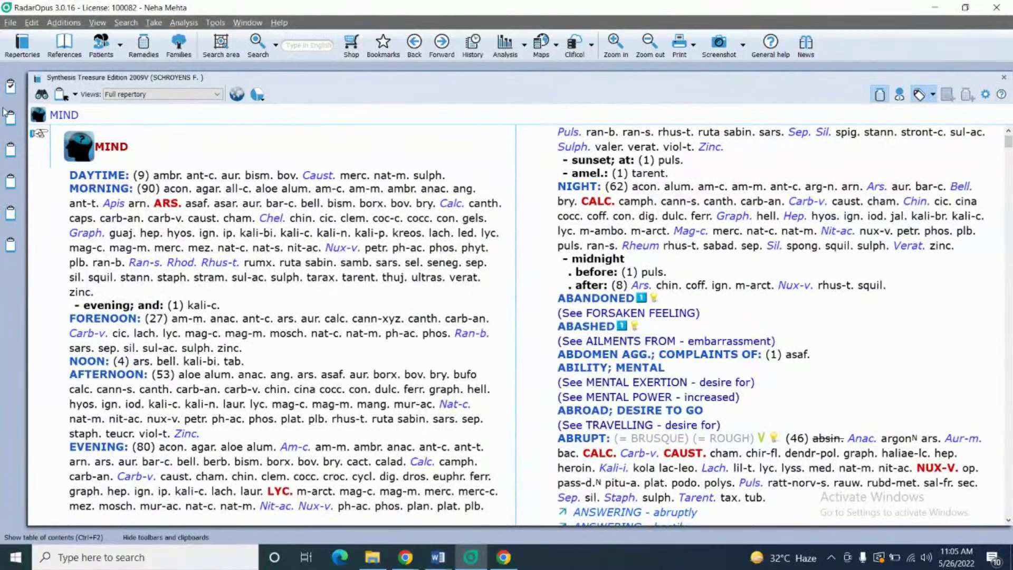
# Search the repertories for "lac" and open The Lacs - Repertory
pyautogui.click(22, 55)
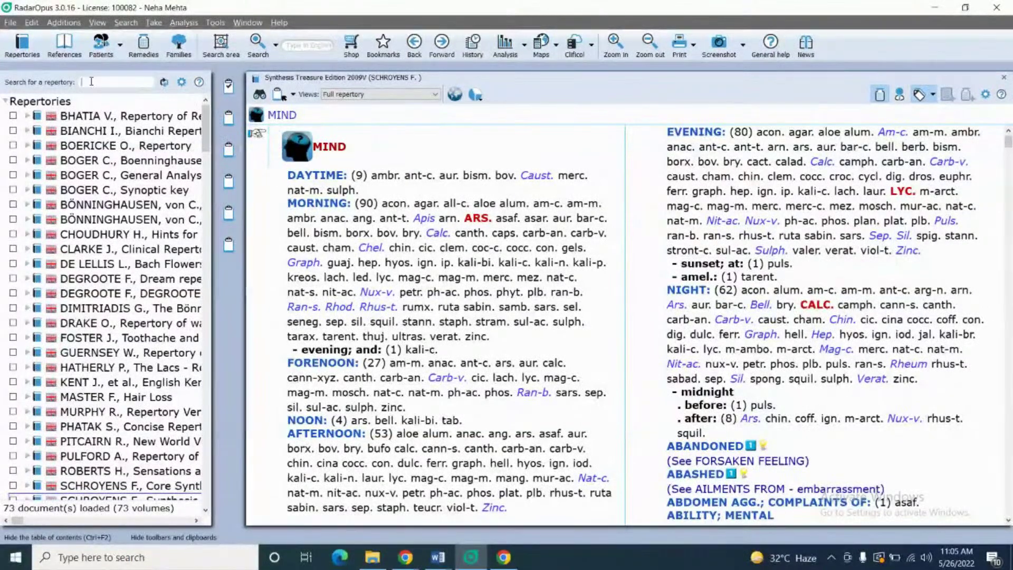
pyautogui.write('l')
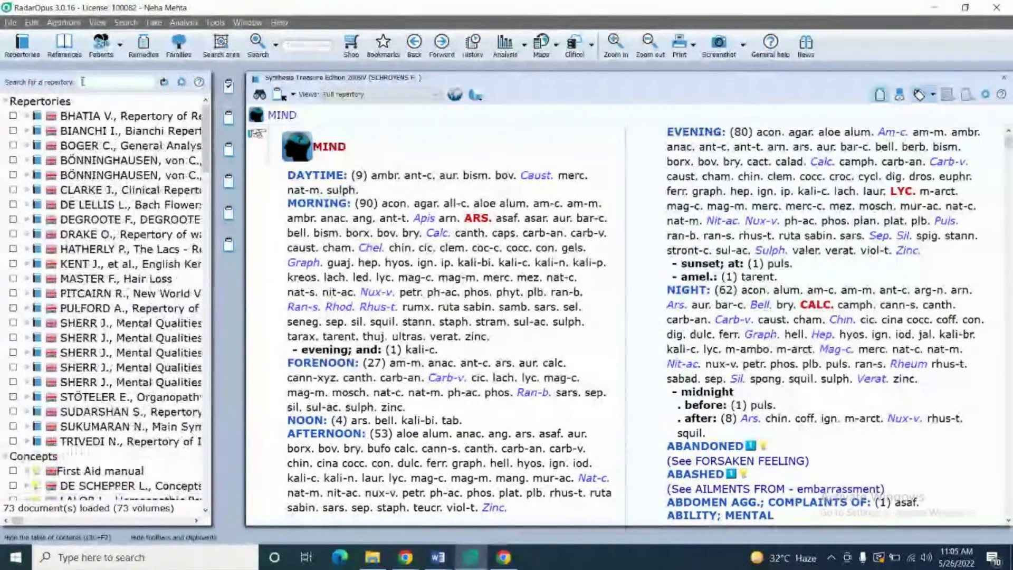
pyautogui.write('a')
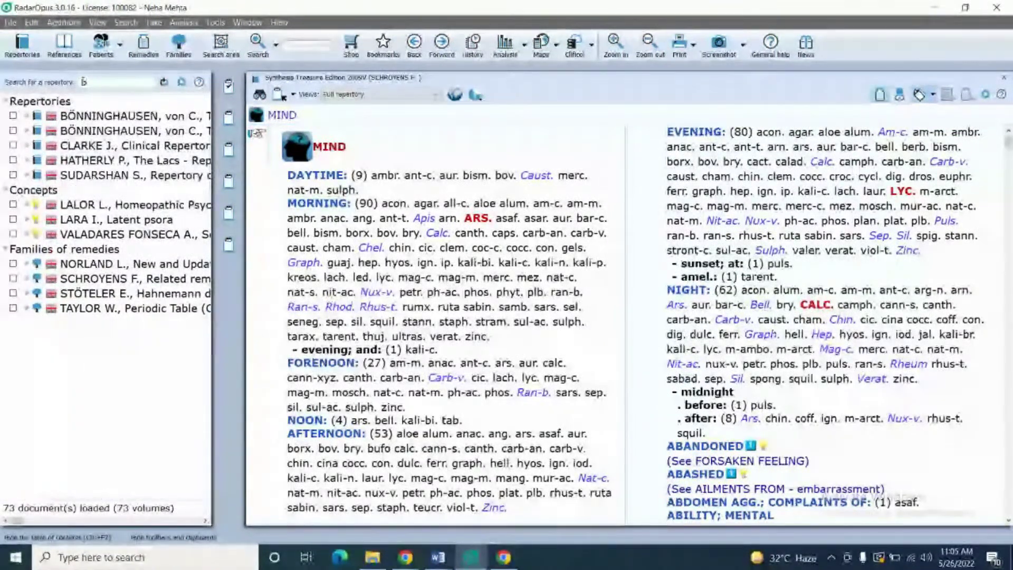
pyautogui.write('c')
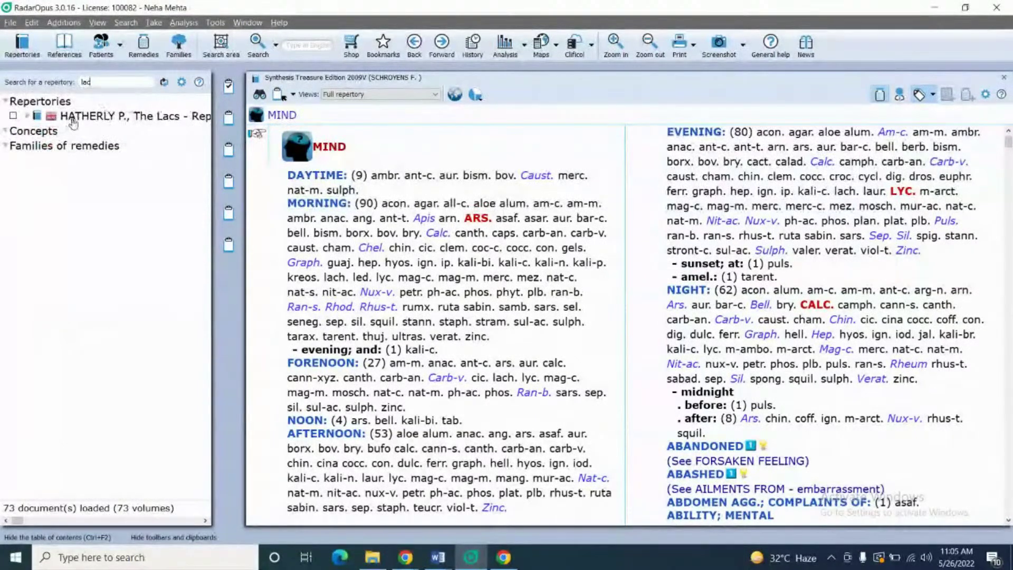
pyautogui.doubleClick(92, 116)
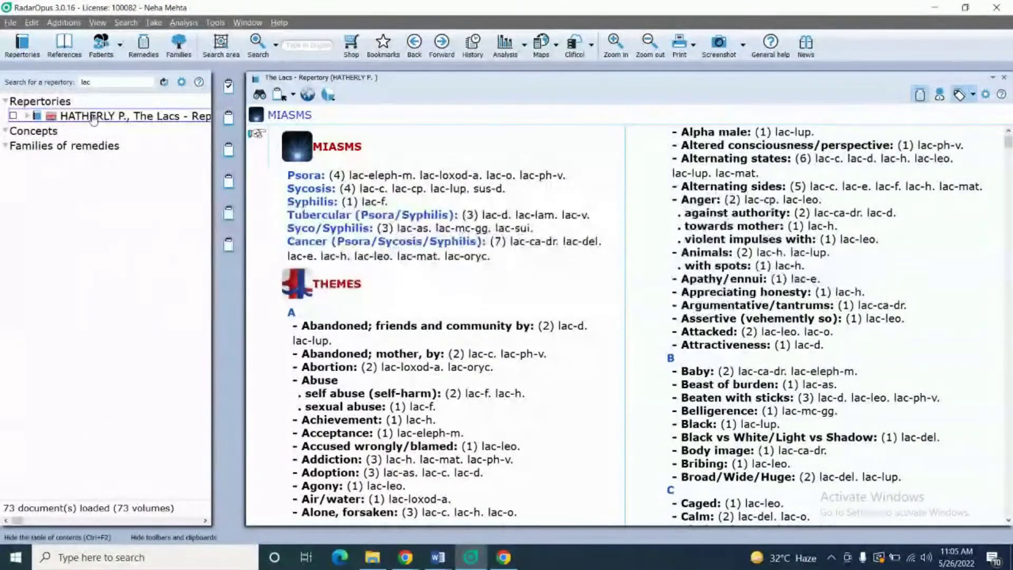
# View the Clipboard 2 analysis, return to The Lacs - Repertory and look over its list of chapters
pyautogui.click(226, 117)
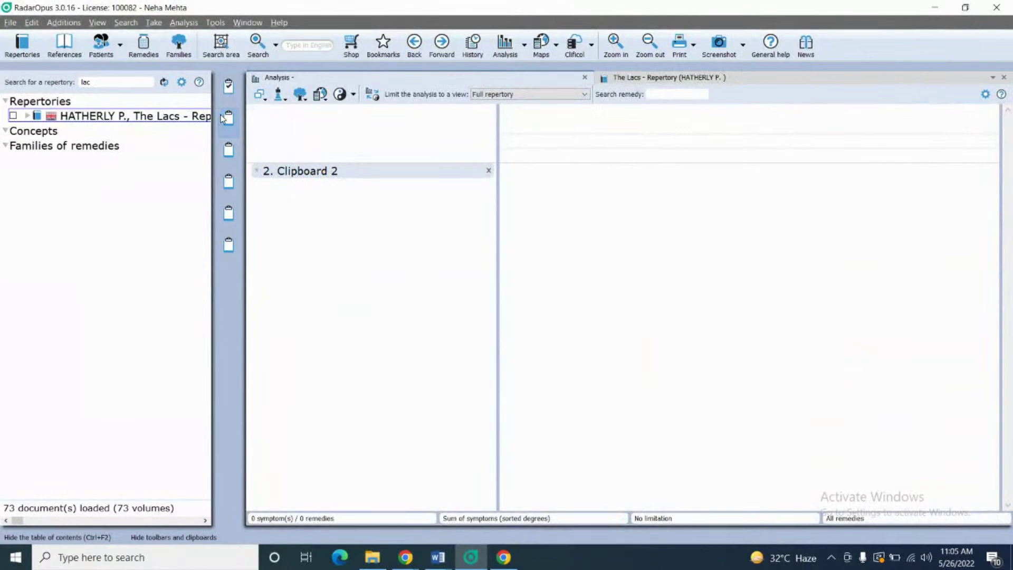
pyautogui.click(182, 118)
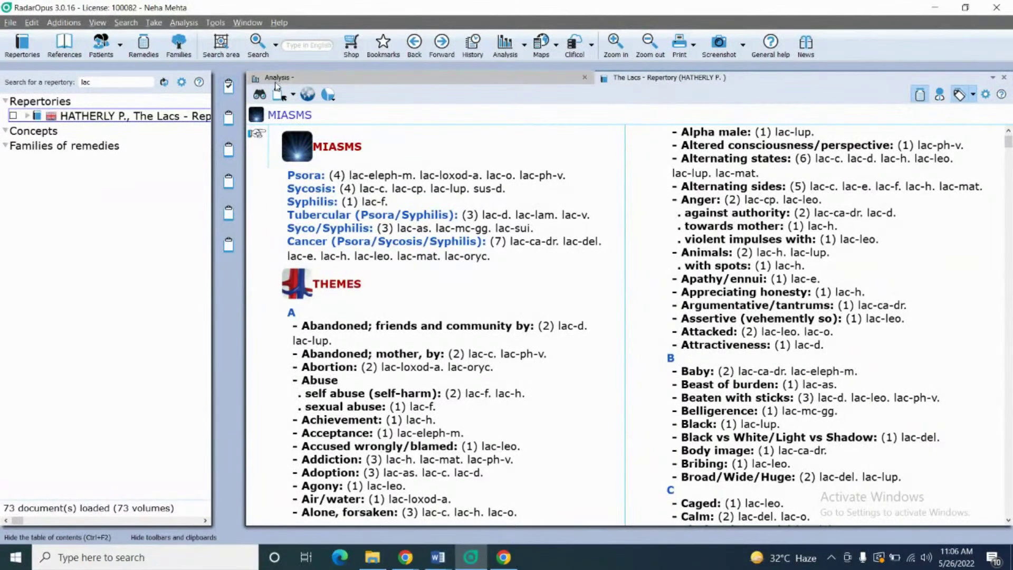
pyautogui.click(260, 96)
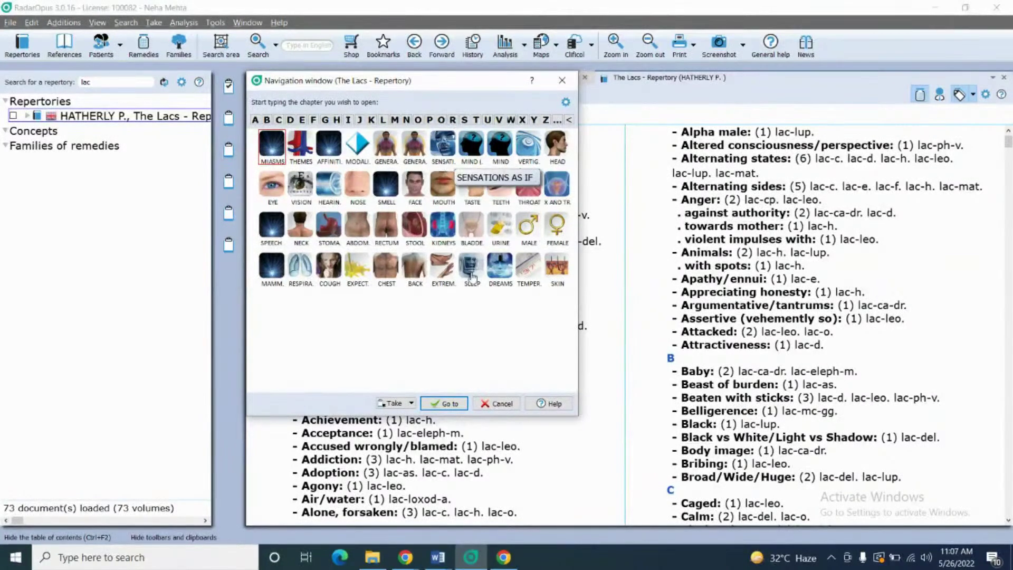
pyautogui.click(568, 79)
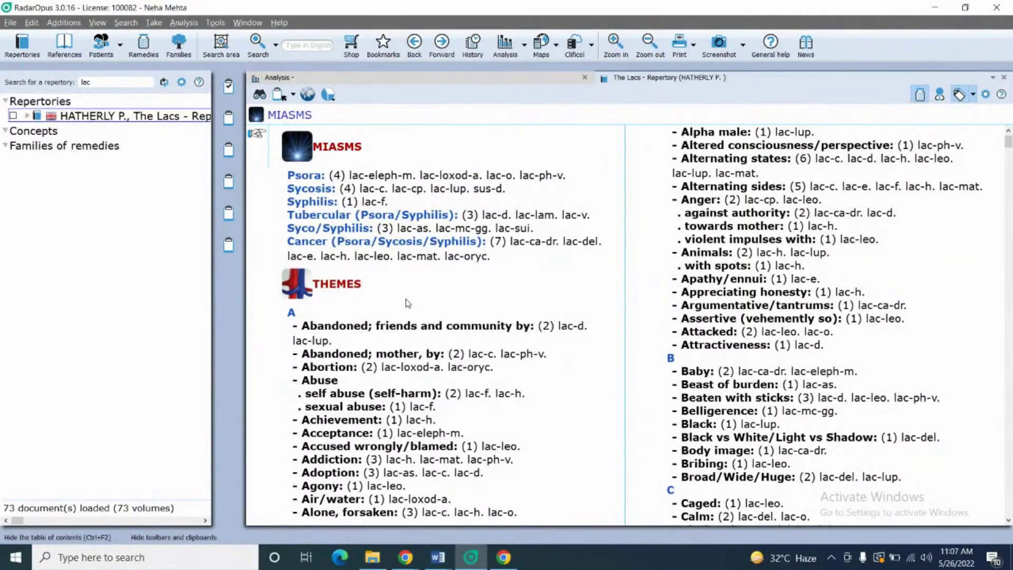
# Browse the Miasms rubrics and the Themes rubrics from A to E in The Lacs - Repertory
pyautogui.press('Down')
pyautogui.press('Down')
pyautogui.press('Down')
pyautogui.press('Down')
pyautogui.press('Down')
pyautogui.press('Down')
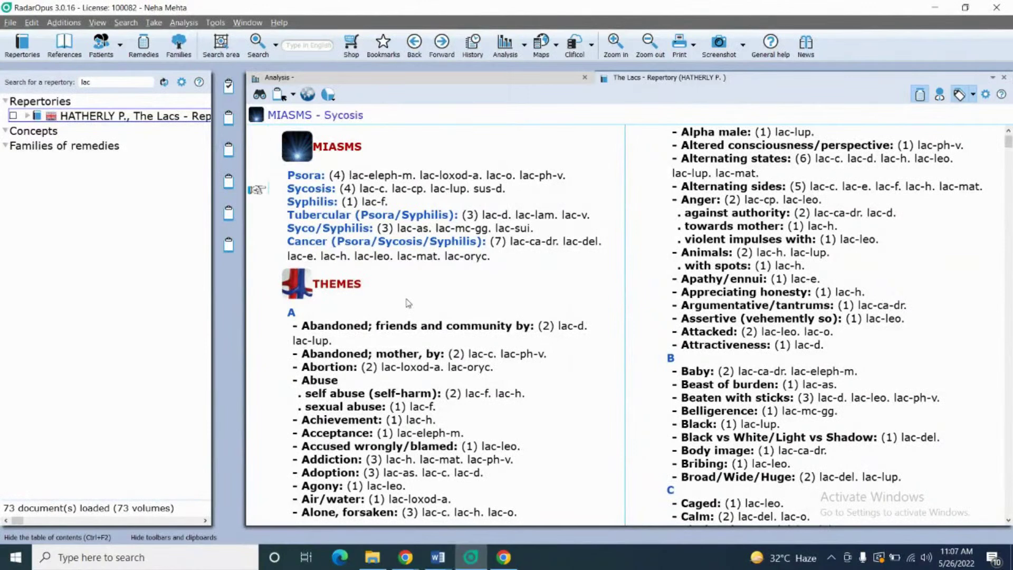
pyautogui.press('Down')
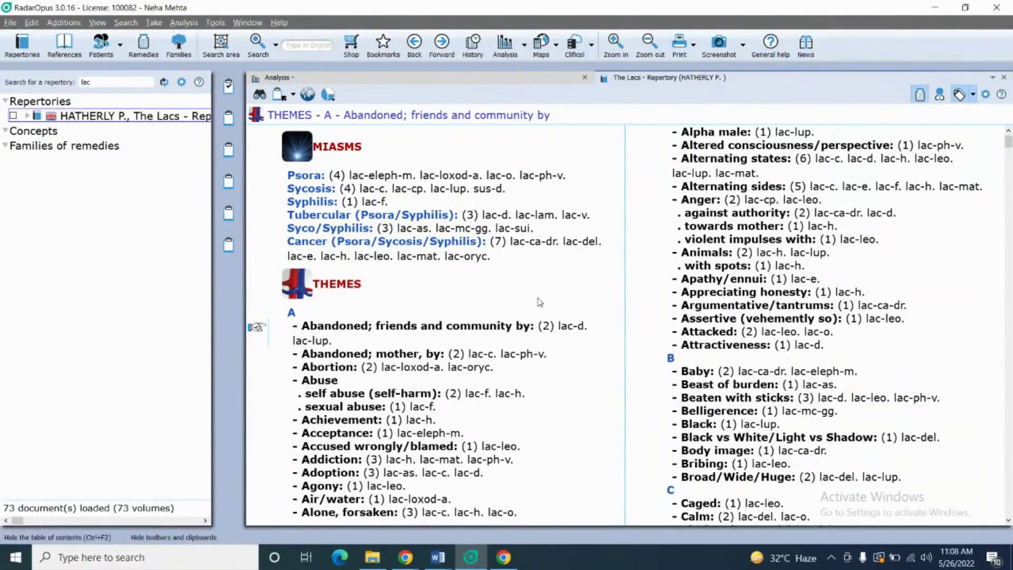
pyautogui.press('Down')
pyautogui.press('Down')
pyautogui.press('Down')
pyautogui.press('Down')
pyautogui.press('Down')
pyautogui.press('Down')
pyautogui.press('Down')
pyautogui.press('Down')
pyautogui.press('Down')
pyautogui.press('Down')
pyautogui.press('Down')
pyautogui.press('Down')
pyautogui.press('Down')
pyautogui.press('Down')
pyautogui.press('Down')
pyautogui.press('Down')
pyautogui.press('Down')
pyautogui.press('Down')
pyautogui.press('Down')
pyautogui.press('Down')
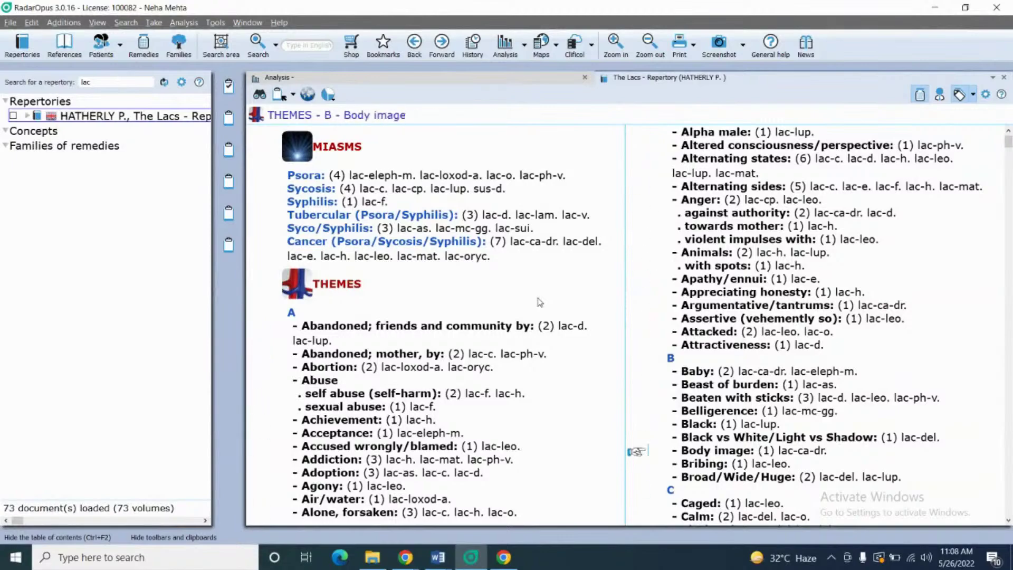
pyautogui.press('Down')
pyautogui.press('Down')
pyautogui.press('Down')
pyautogui.press('Down')
pyautogui.press('Down')
pyautogui.press('Down')
pyautogui.press('Down')
pyautogui.press('Down')
pyautogui.press('Down')
pyautogui.press('Down')
pyautogui.press('Down')
pyautogui.press('Down')
pyautogui.press('Down')
pyautogui.press('Down')
pyautogui.press('Down')
pyautogui.press('Down')
pyautogui.press('Down')
pyautogui.press('Down')
pyautogui.press('Down')
pyautogui.press('Down')
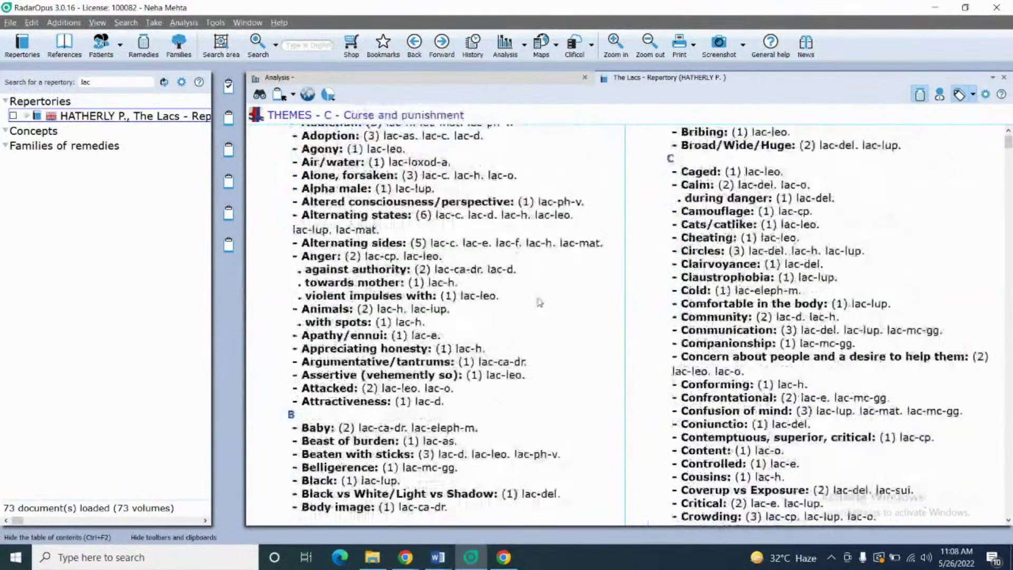
pyautogui.press('Down')
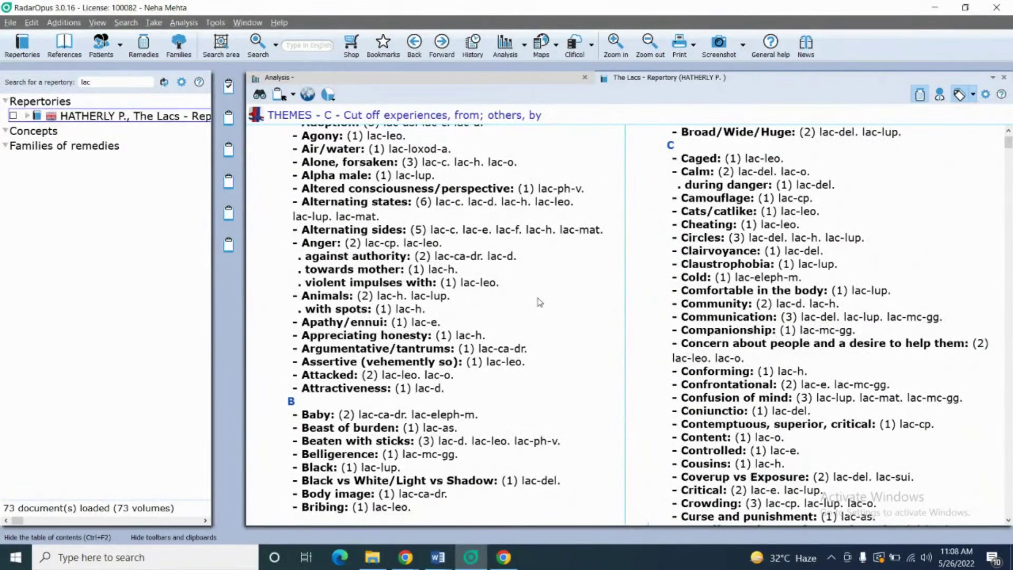
pyautogui.press('Down')
pyautogui.press('Down')
pyautogui.press('Down')
pyautogui.press('Down')
pyautogui.press('Down')
pyautogui.press('Down')
pyautogui.press('Down')
pyautogui.press('Down')
pyautogui.press('Down')
pyautogui.press('Down')
pyautogui.press('Down')
pyautogui.press('Down')
pyautogui.press('Down')
pyautogui.press('Down')
pyautogui.press('Down')
pyautogui.press('Down')
pyautogui.press('Down')
pyautogui.press('Down')
pyautogui.press('Down')
pyautogui.press('Down')
pyautogui.press('Down')
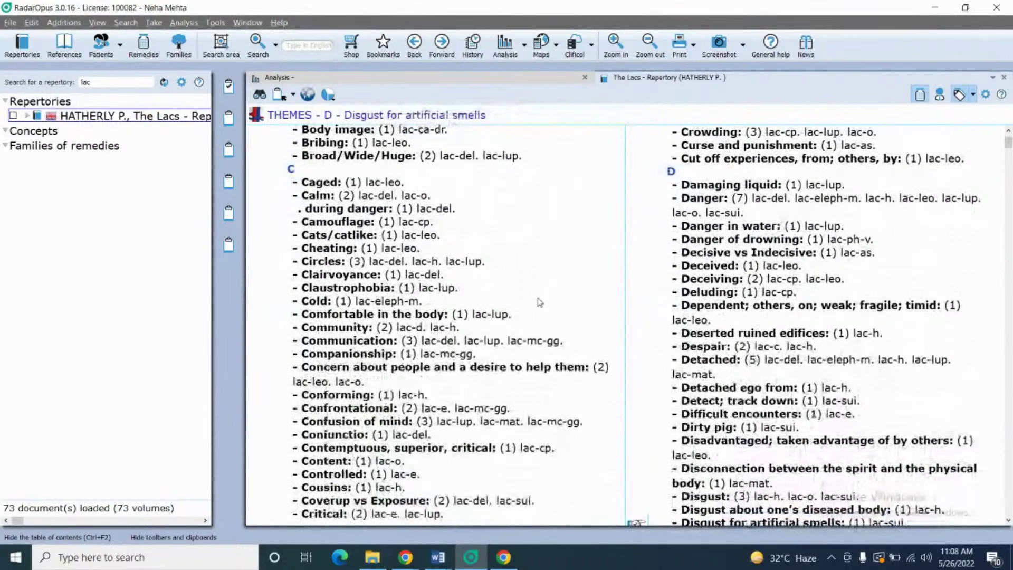
pyautogui.click(306, 182)
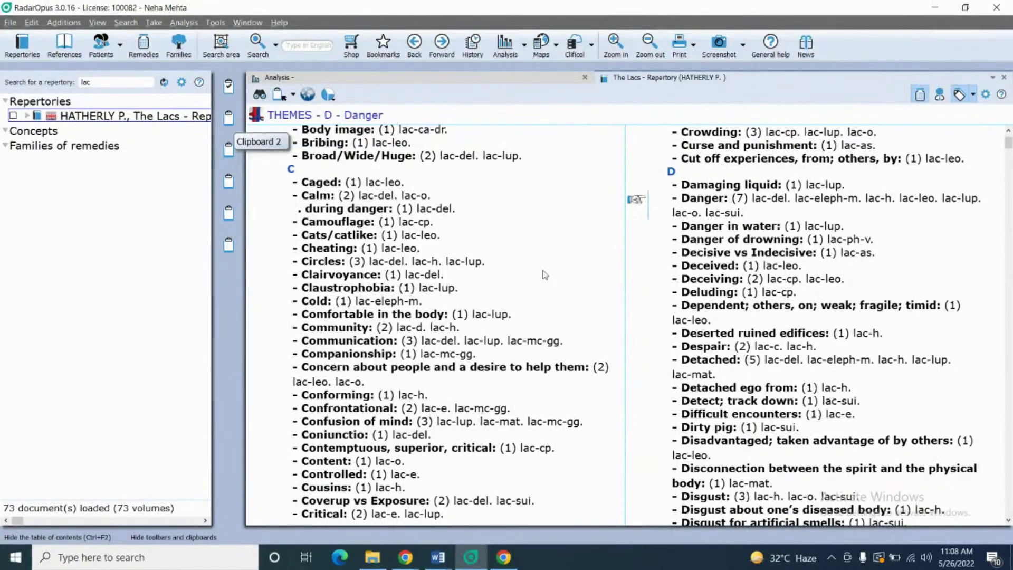
pyautogui.scroll(-3, 545, 275)
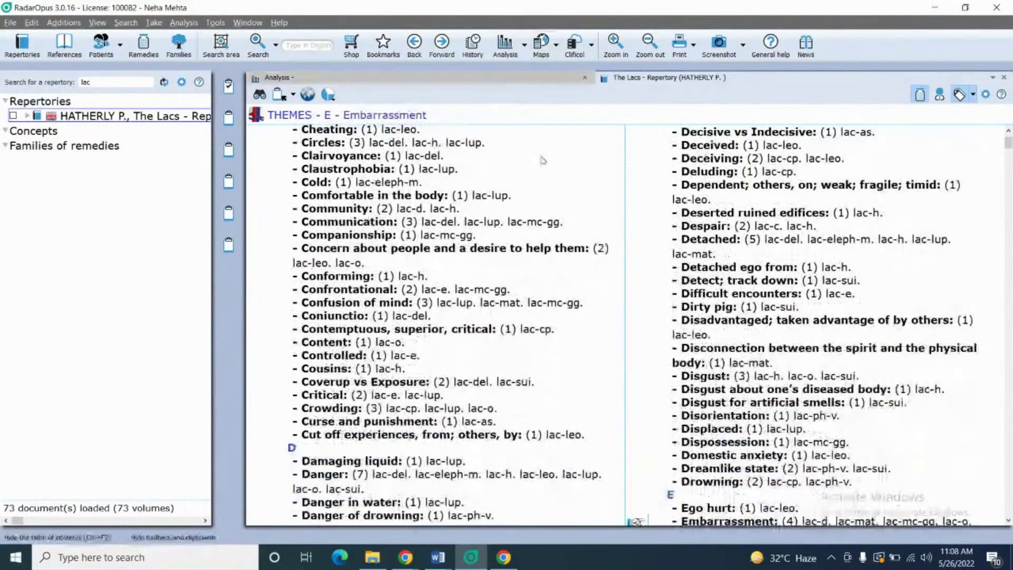
# Go to the Affinities chapter of The Lacs - Repertory and look over the chapter list again
pyautogui.click(266, 98)
pyautogui.click(333, 140)
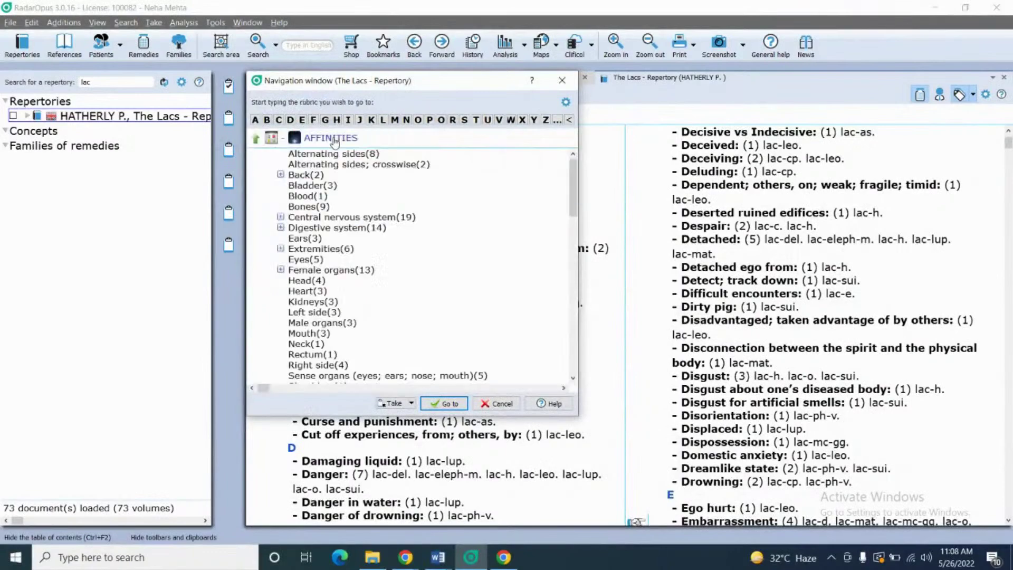
pyautogui.doubleClick(333, 140)
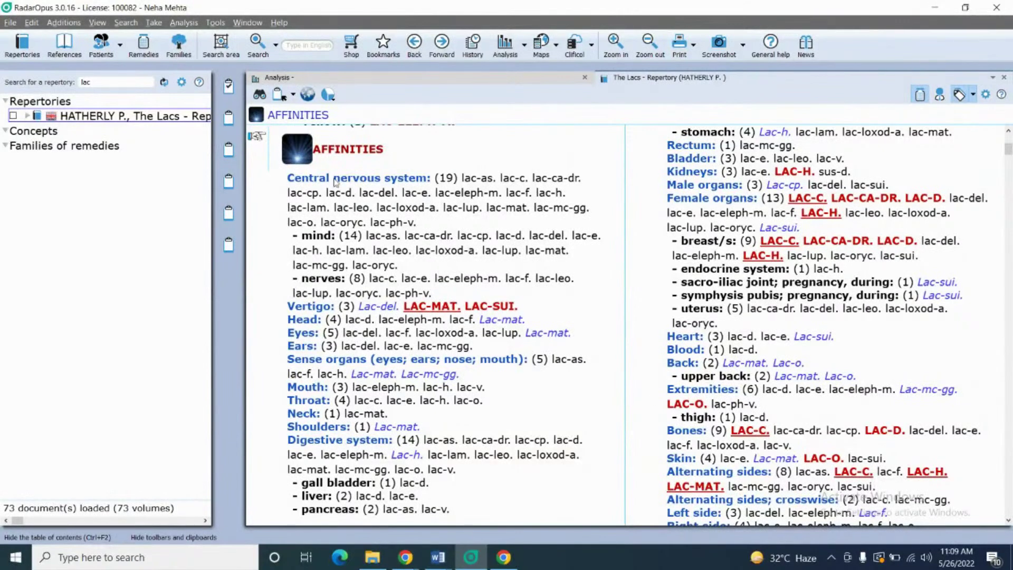
pyautogui.click(261, 95)
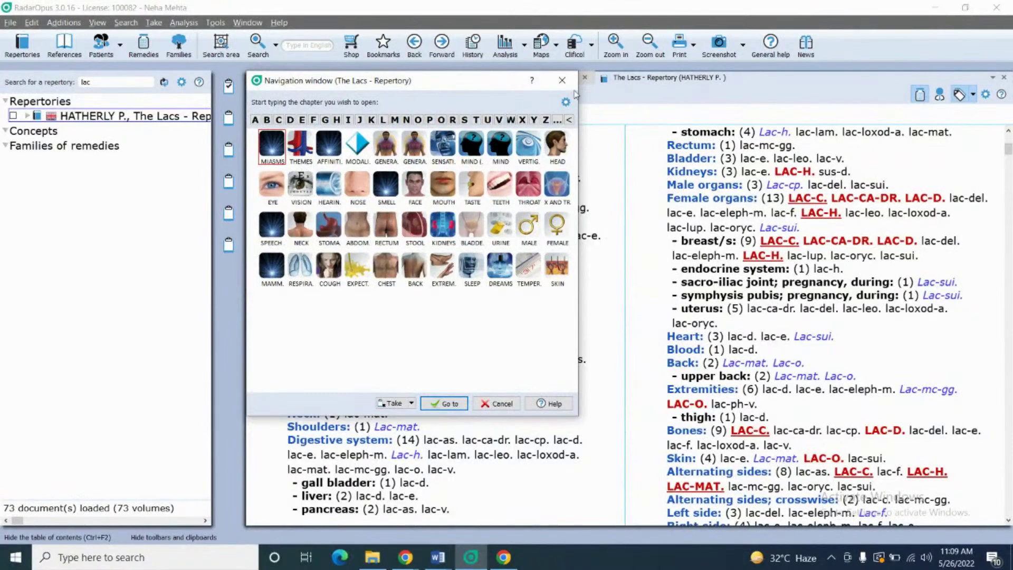
pyautogui.click(562, 81)
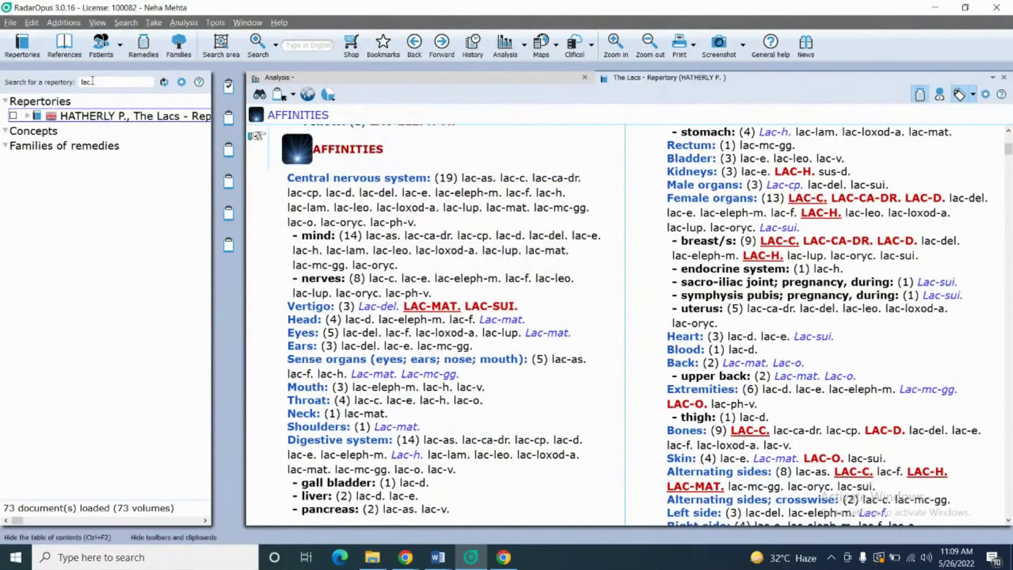
# Clear the repertory search, search the references for "lac" and open the materia medica Lacs in Homeopathy
pyautogui.press('BackSpace')
pyautogui.press('BackSpace')
pyautogui.press('BackSpace')
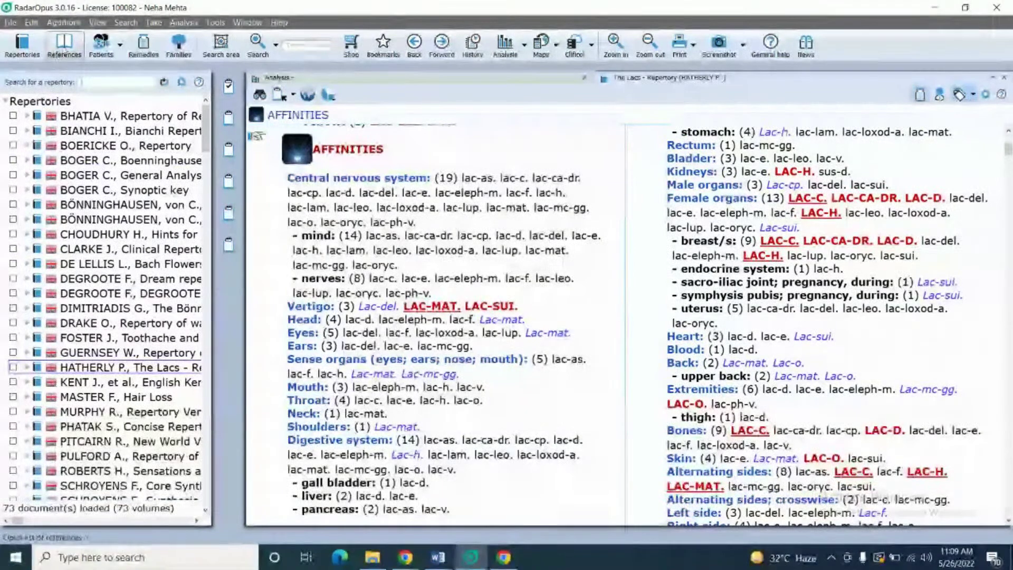
pyautogui.click(64, 45)
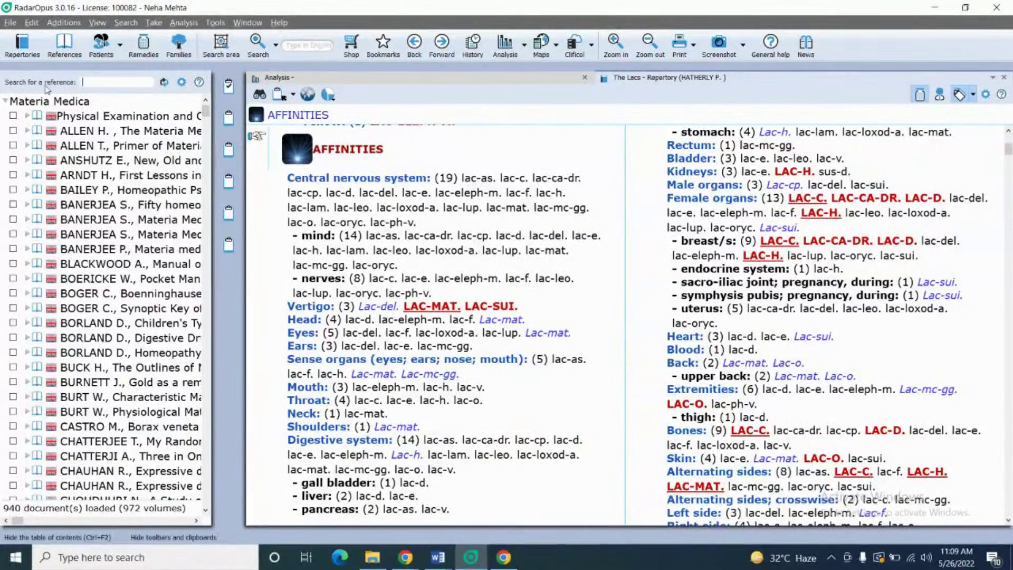
pyautogui.write('lac')
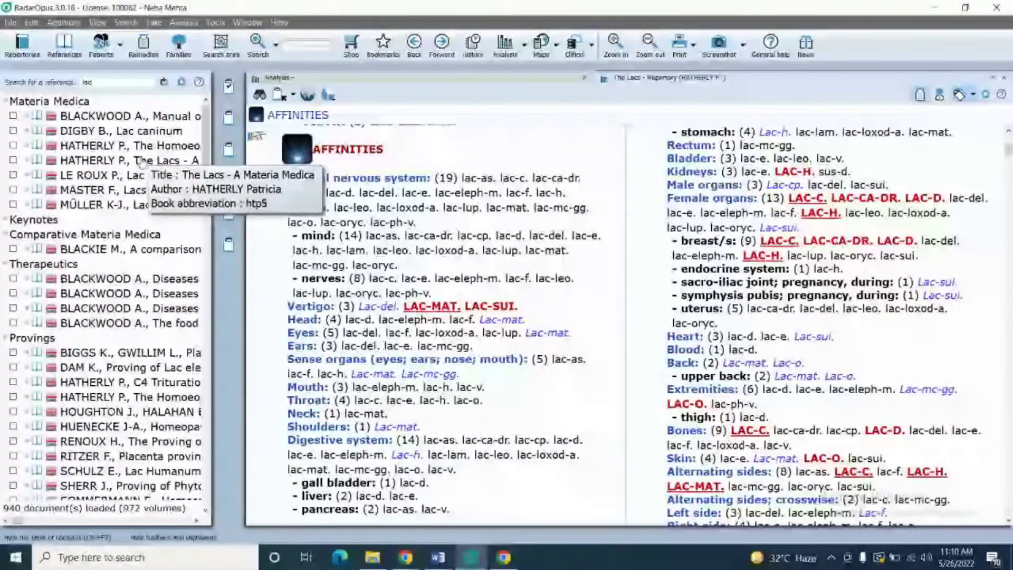
pyautogui.doubleClick(131, 191)
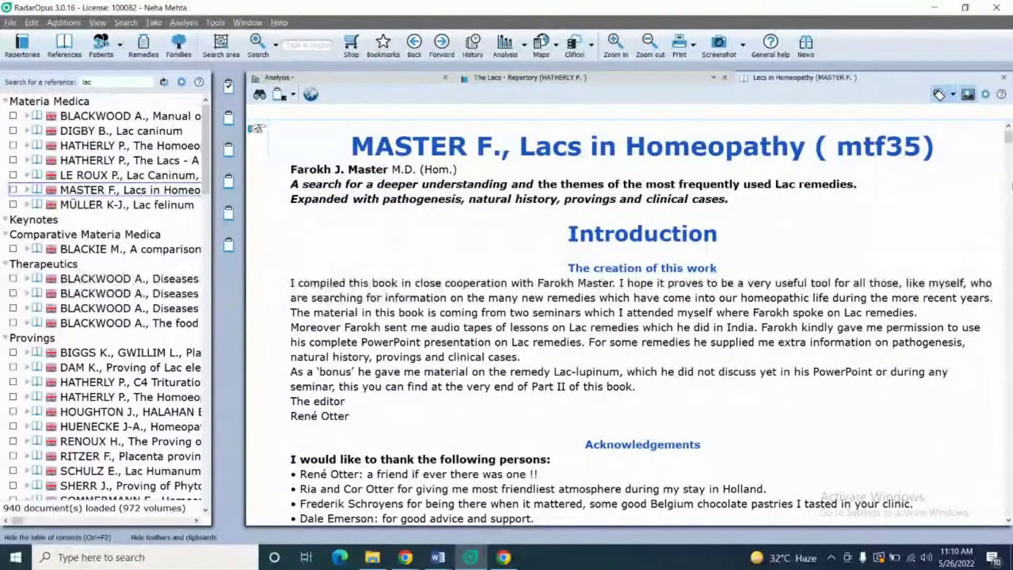
# Page through Lacs in Homeopathy from the introduction to the section Themes of Lacs
pyautogui.click(1009, 190)
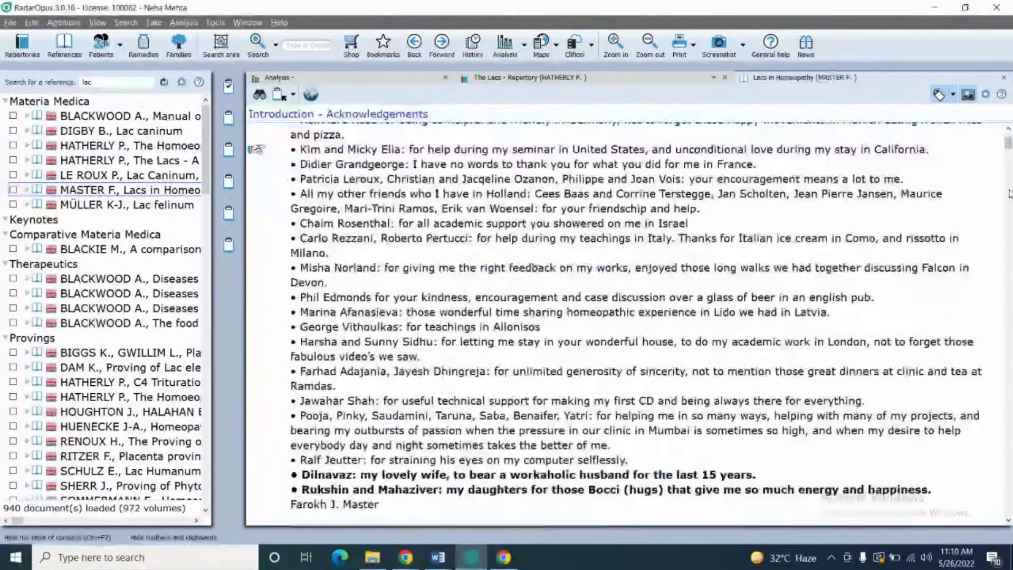
pyautogui.click(1009, 194)
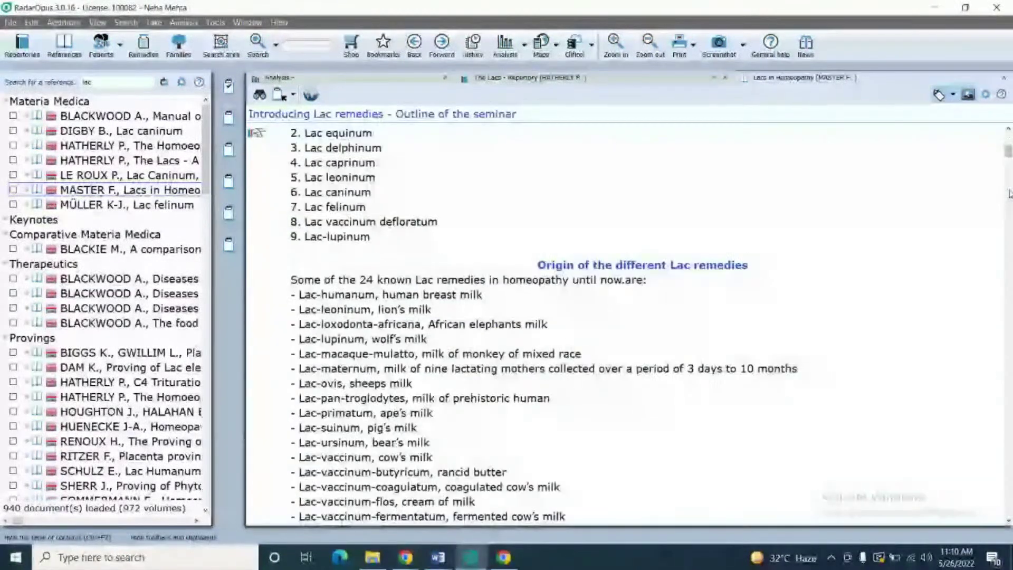
pyautogui.click(1010, 193)
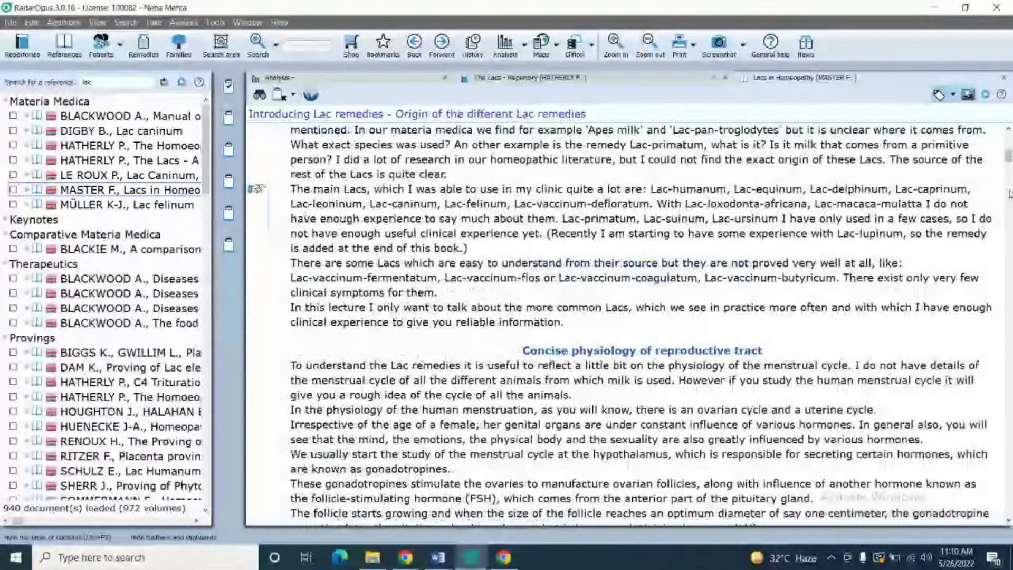
pyautogui.click(1009, 193)
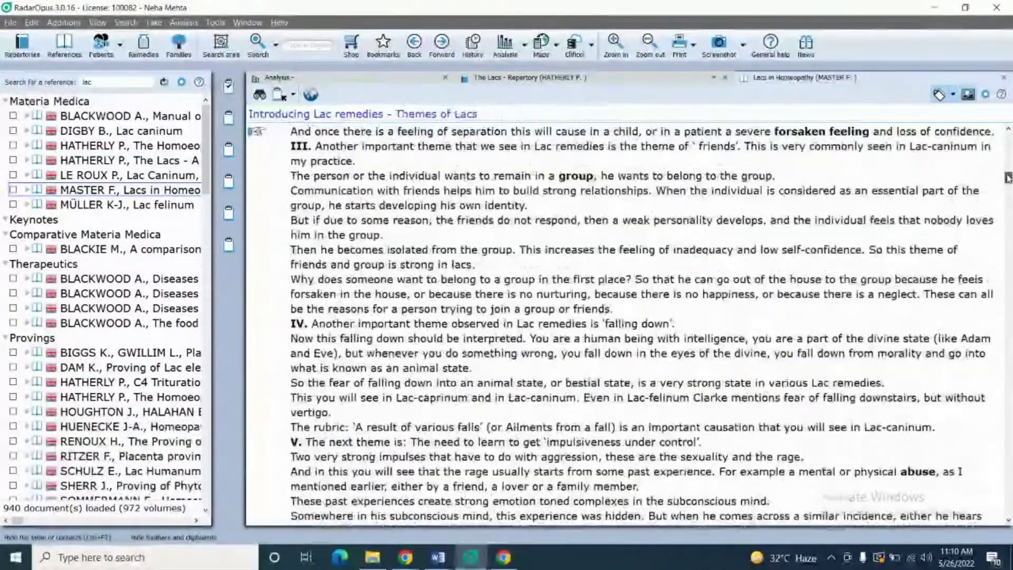
pyautogui.click(1009, 178)
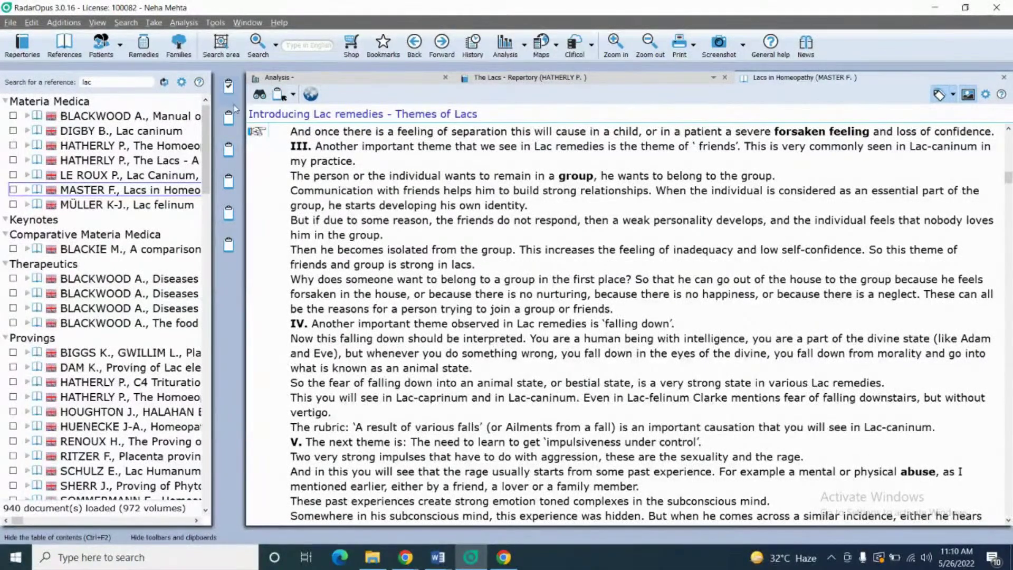
# Look over the Introduction entries in the chapter list of Lacs in Homeopathy and close the list
pyautogui.click(260, 94)
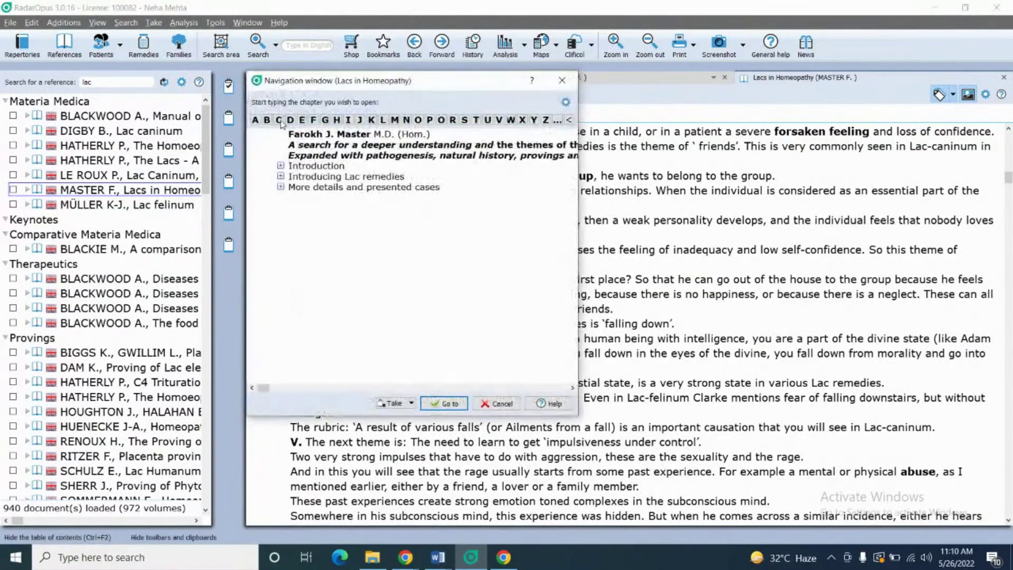
pyautogui.click(280, 166)
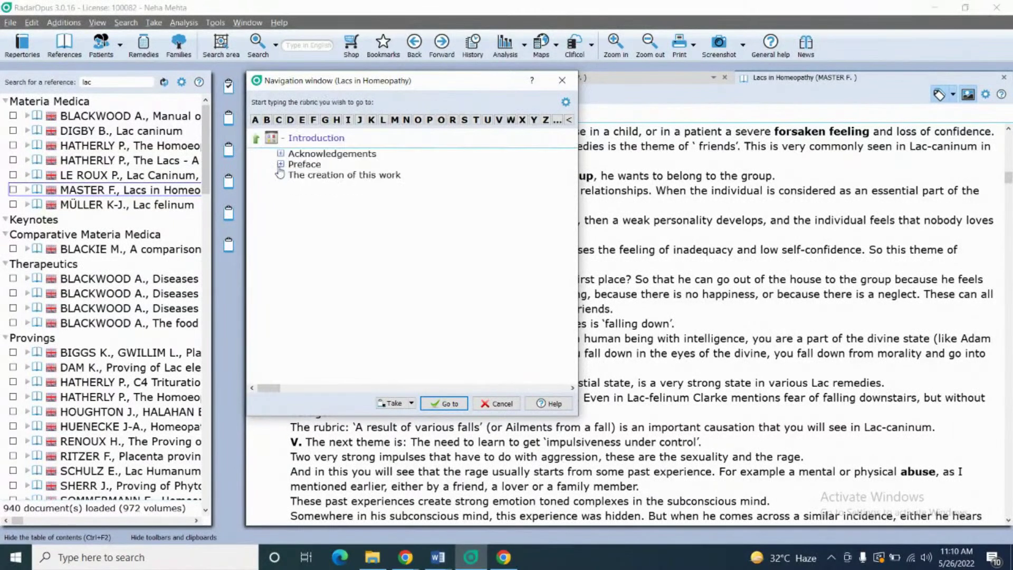
pyautogui.click(564, 79)
# Review the text of Lacs in Homeopathy from Significans of lactation through Freud psychosexual development to Themes of Lacs
pyautogui.scroll(18, 560, 80)
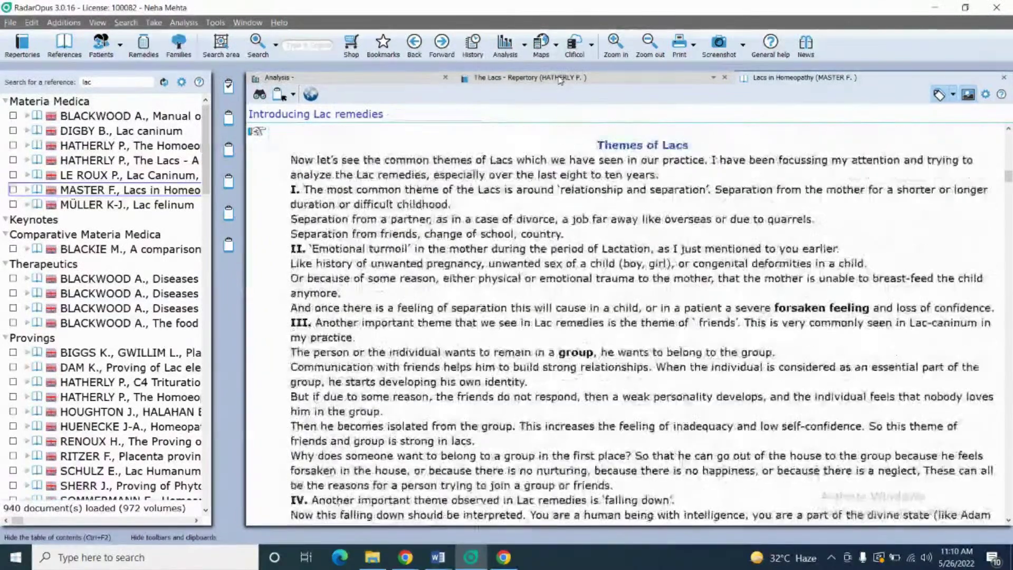
pyautogui.scroll(4, 560, 80)
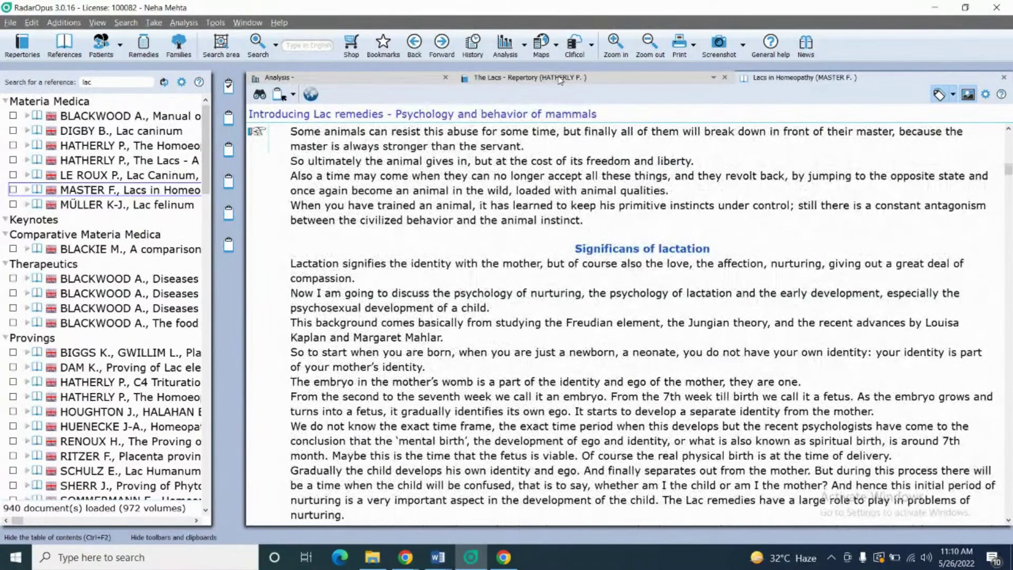
pyautogui.scroll(-3, 560, 80)
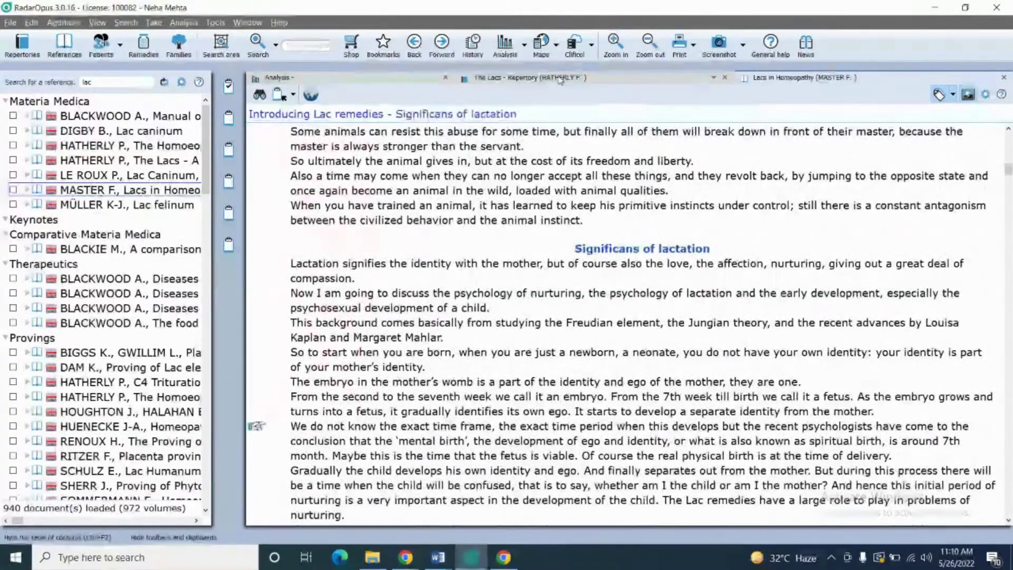
pyautogui.scroll(-15, 561, 79)
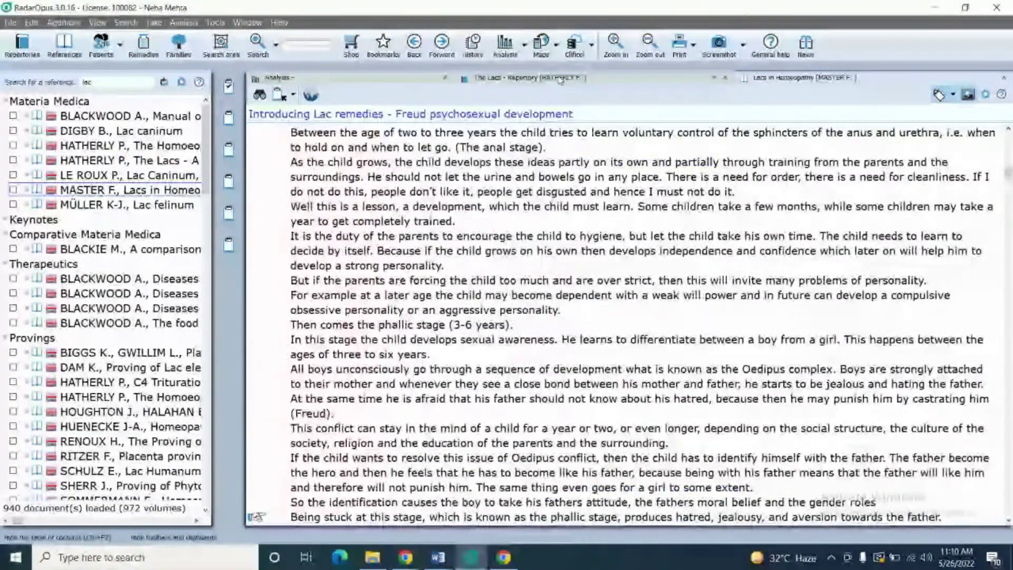
pyautogui.scroll(-10, 560, 80)
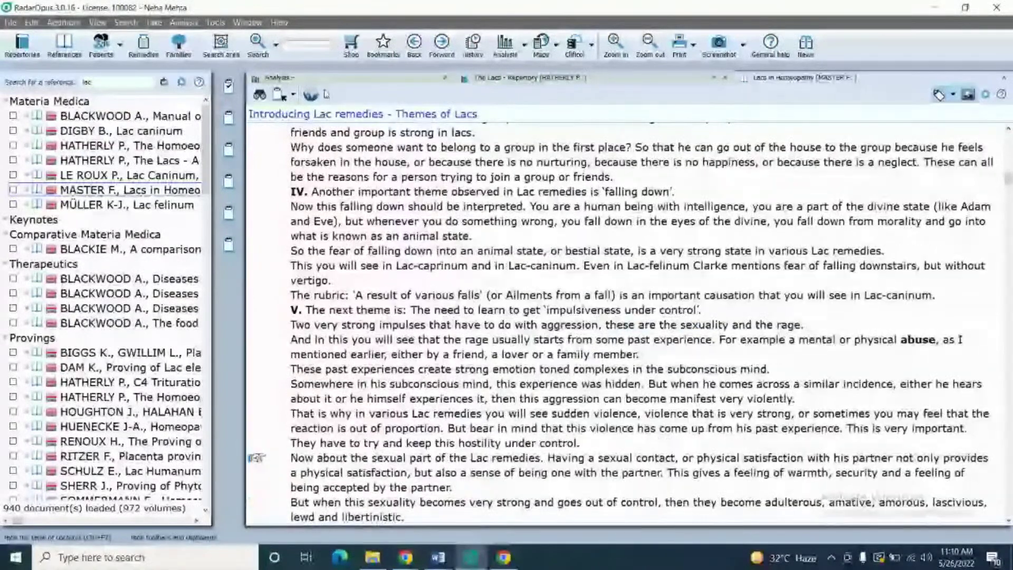
# Go to Lac caninum under More details and presented cases in Lacs in Homeopathy
pyautogui.click(260, 95)
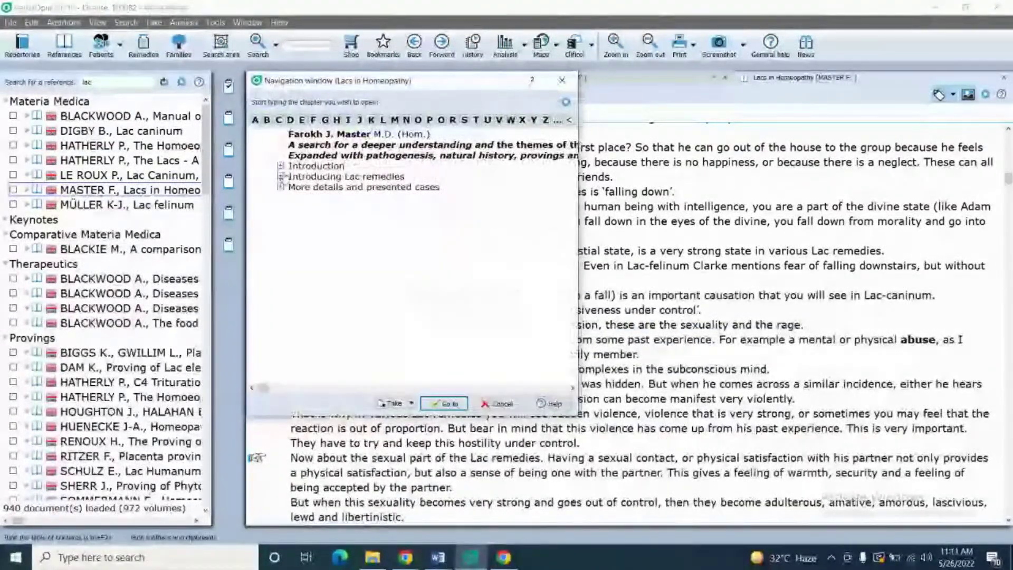
pyautogui.click(281, 187)
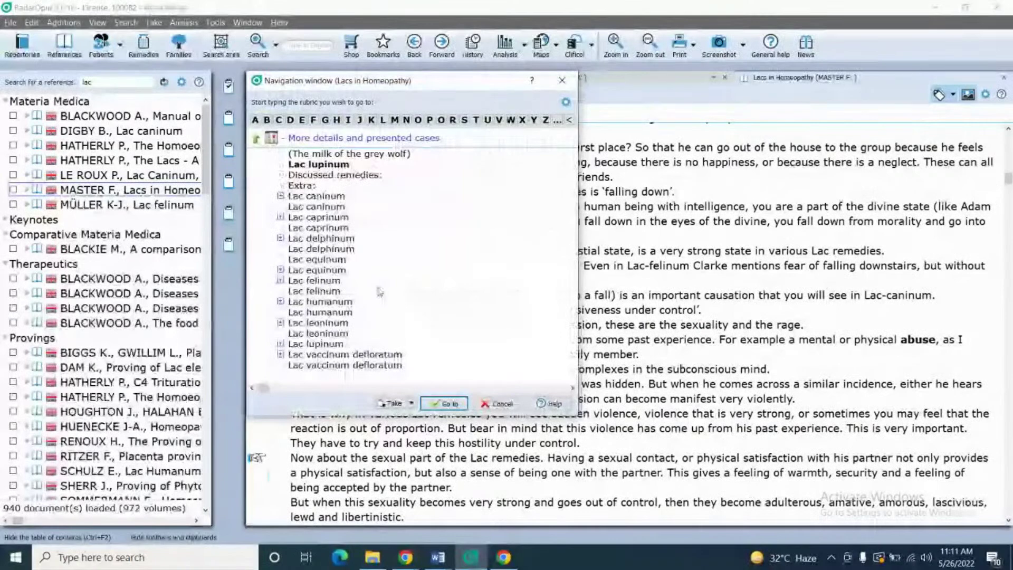
pyautogui.click(338, 201)
pyautogui.click(338, 201)
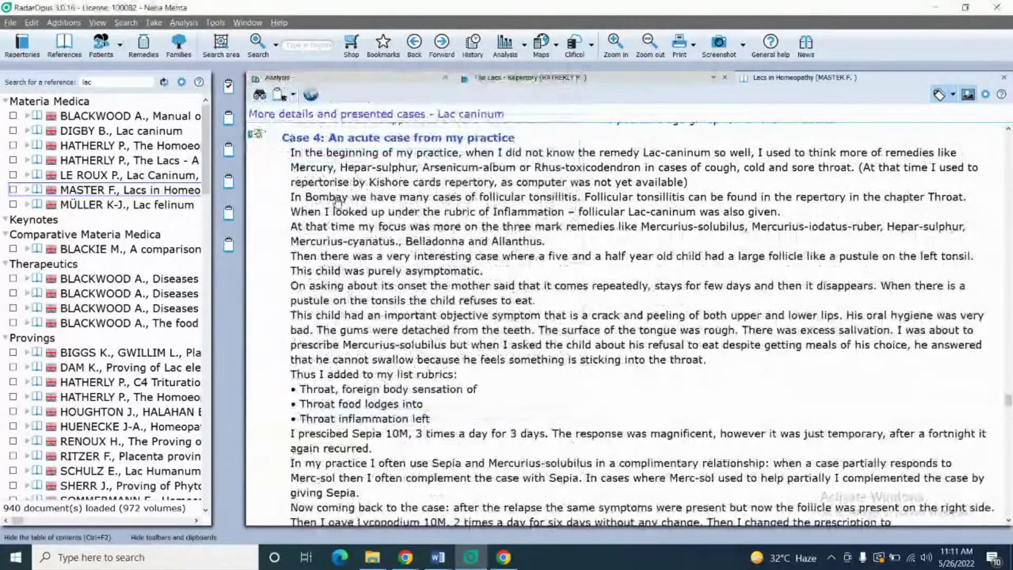
# Read through the presented Lac caninum cases, including the rubrics listed for Case 2, up to the confirmed symptoms section
pyautogui.scroll(15, 337, 201)
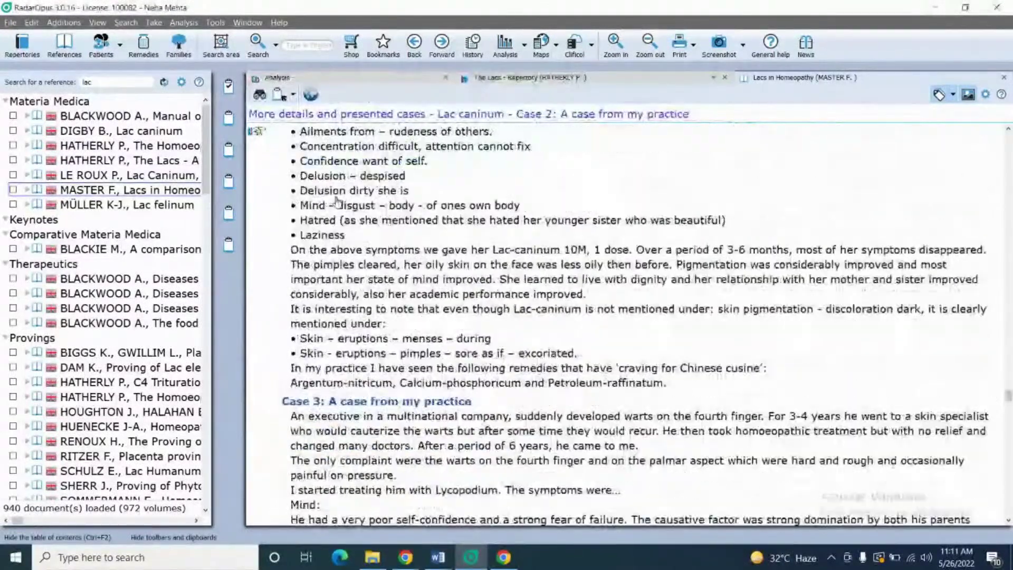
pyautogui.scroll(15, 338, 200)
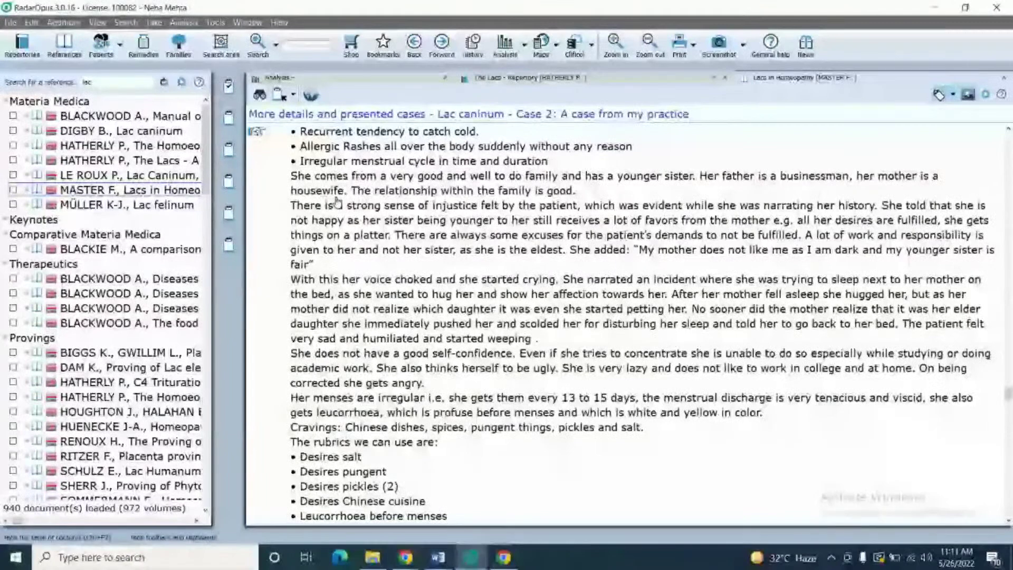
pyautogui.scroll(1, 338, 201)
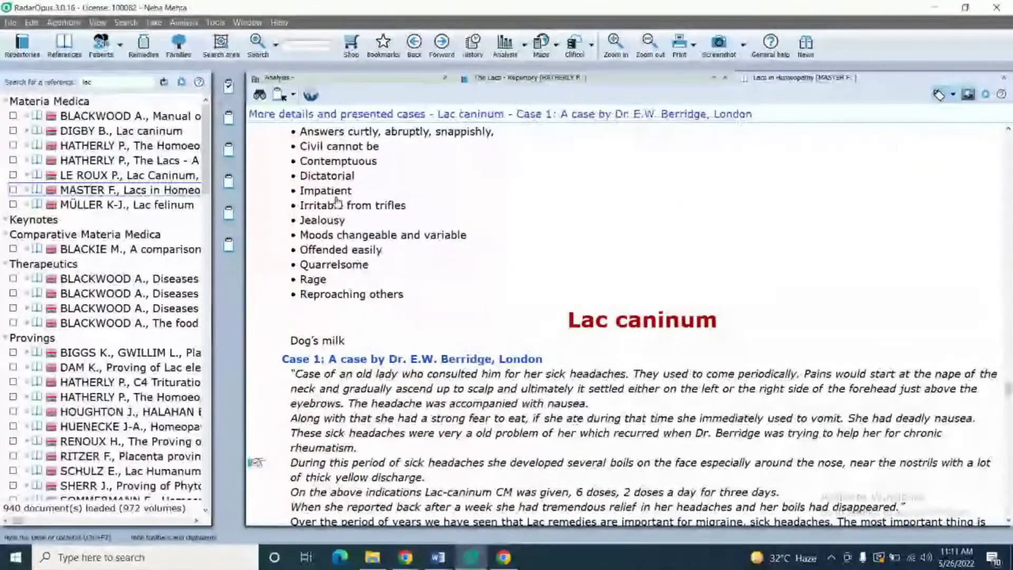
pyautogui.scroll(-2, 338, 203)
pyautogui.scroll(-8, 338, 201)
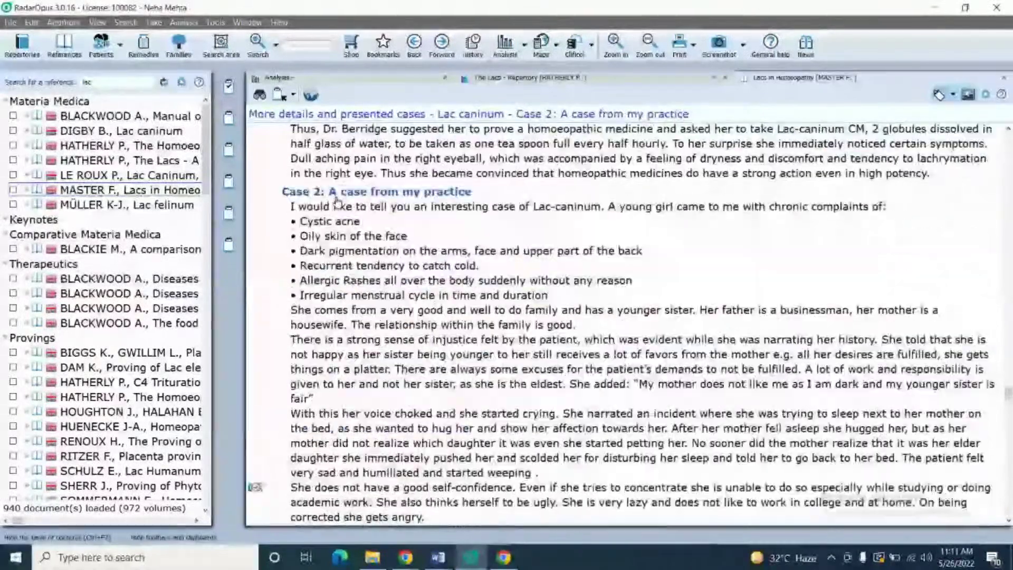
pyautogui.scroll(-2, 338, 202)
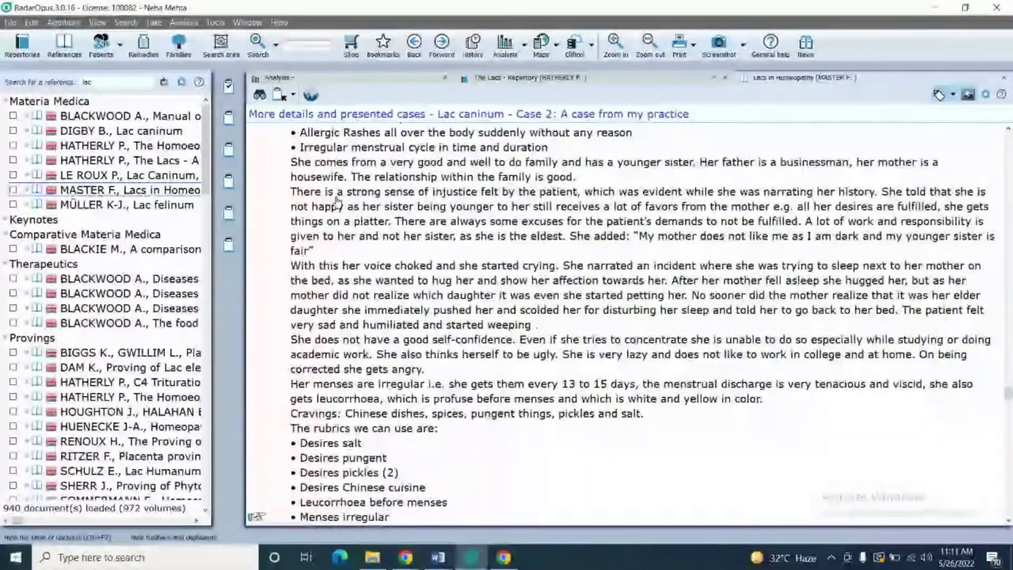
pyautogui.scroll(-6, 337, 202)
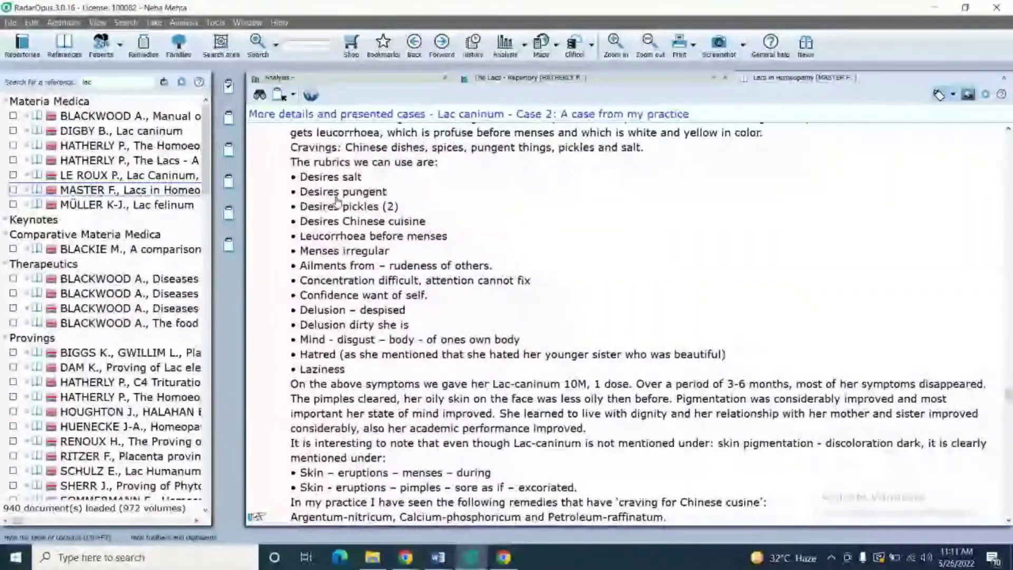
pyautogui.scroll(-2, 338, 201)
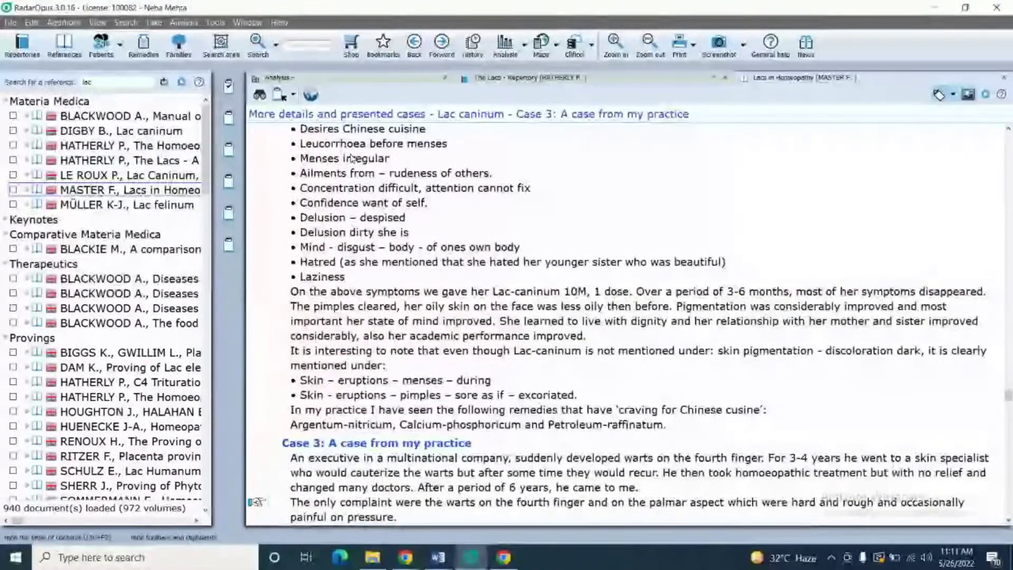
pyautogui.scroll(-5, 351, 158)
pyautogui.scroll(-10, 352, 159)
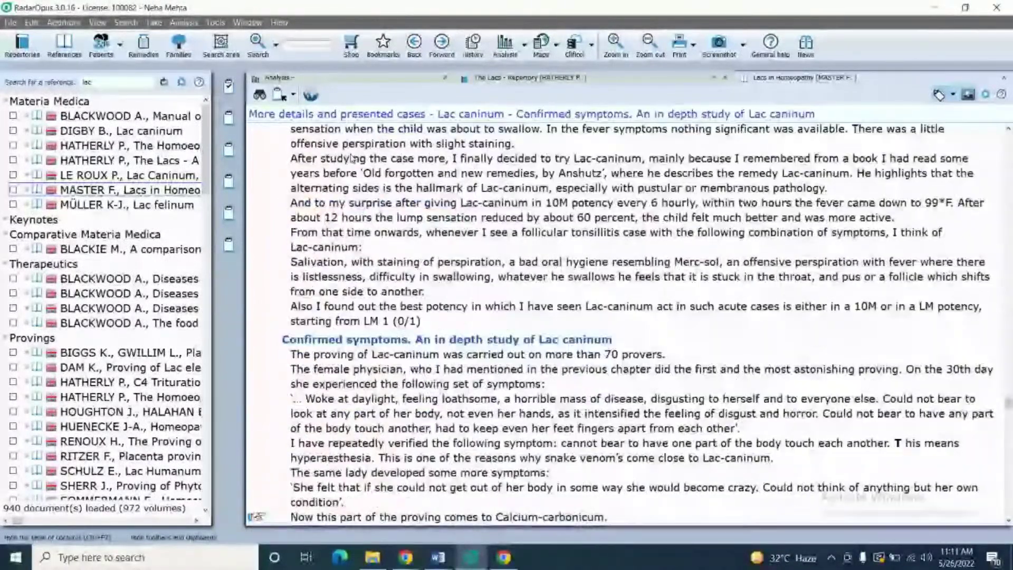
# Read the confirmed symptoms of Lac caninum and the case of rheumatism with clinical hints
pyautogui.scroll(-1, 351, 158)
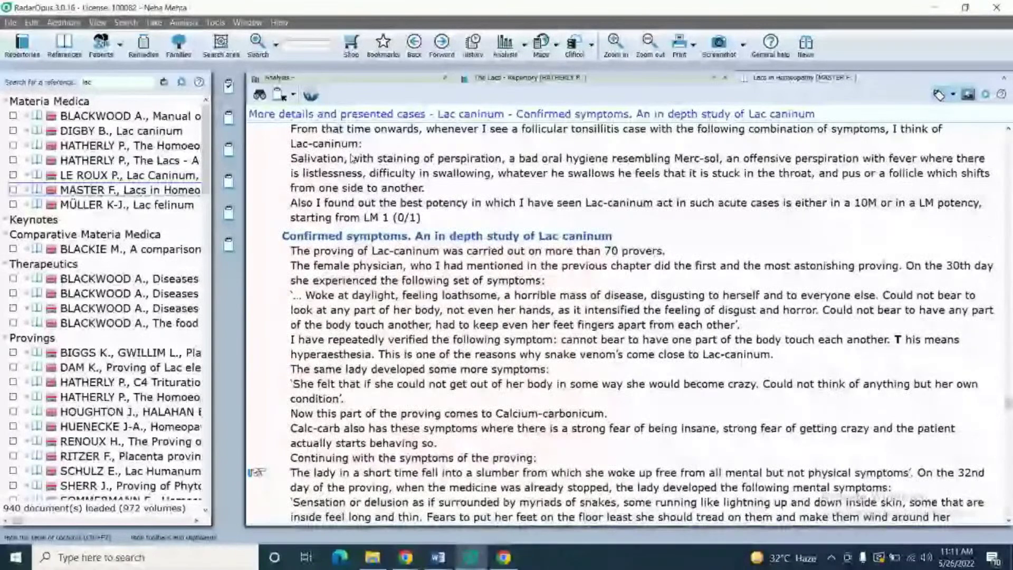
pyautogui.scroll(-1, 352, 158)
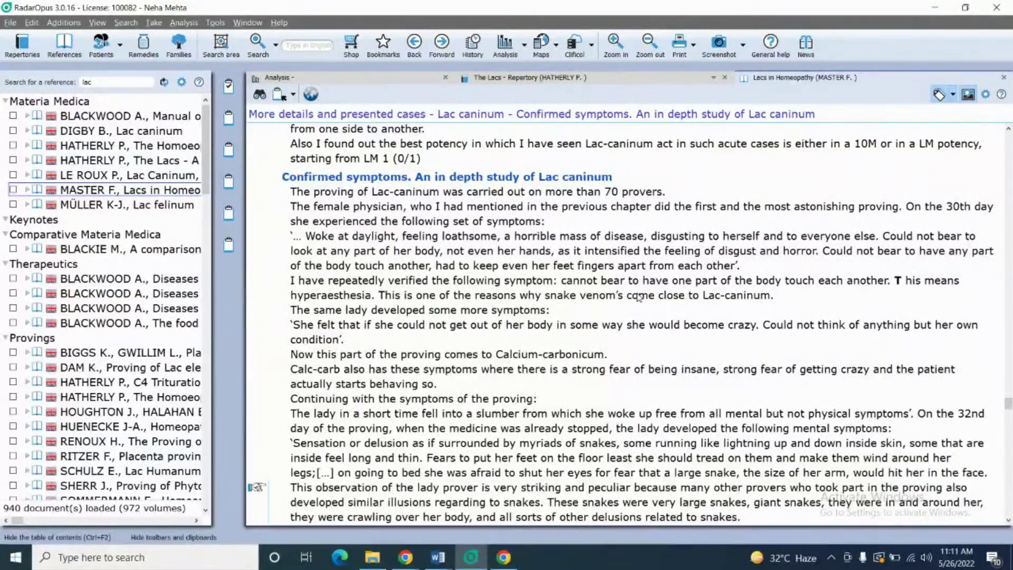
pyautogui.scroll(-3, 639, 298)
pyautogui.scroll(-1, 639, 298)
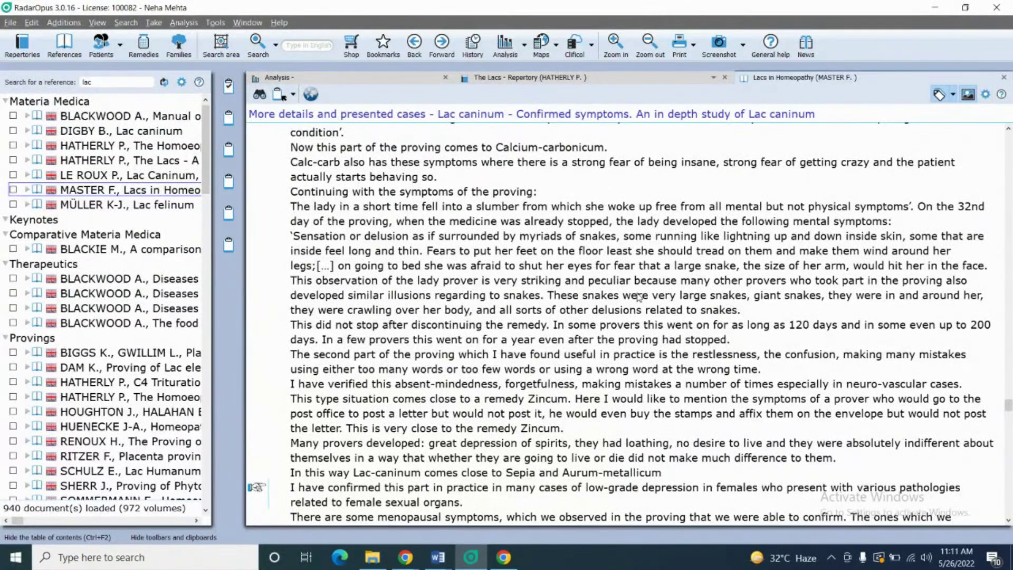
pyautogui.scroll(-10, 639, 297)
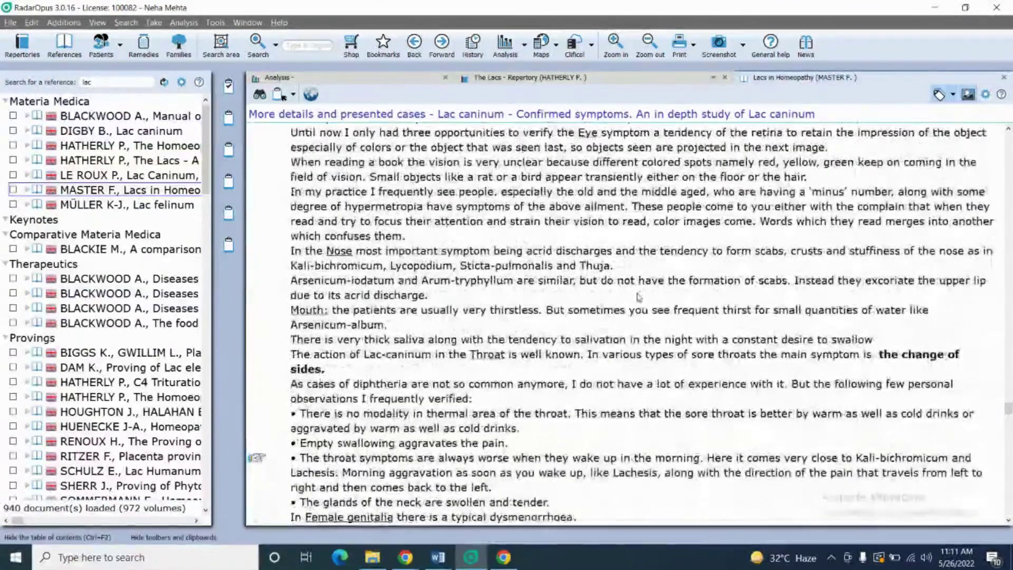
pyautogui.scroll(-10, 639, 298)
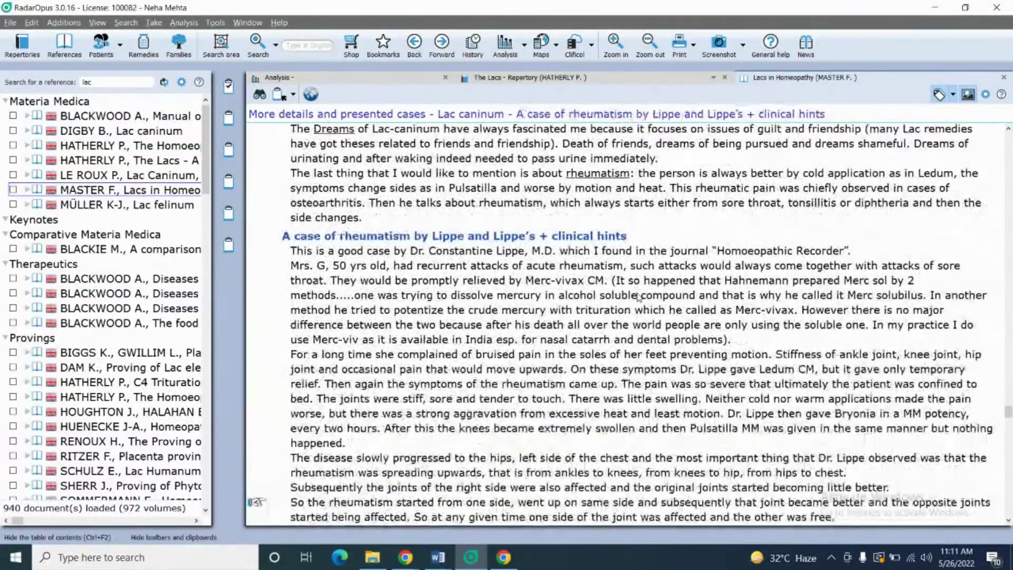
pyautogui.scroll(-3, 640, 297)
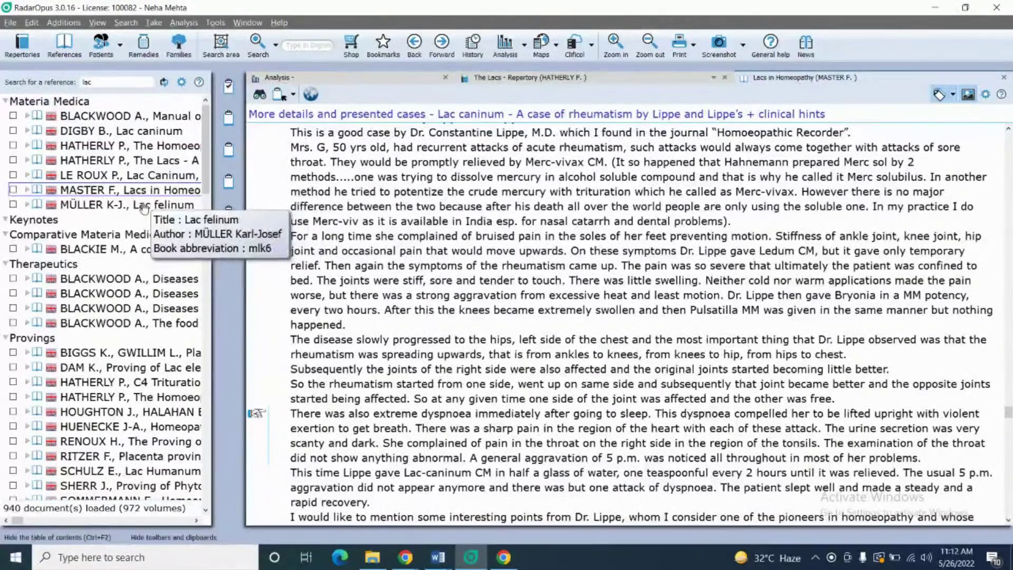
# Open The Lacs - A Materia Medica and go to Lac asinum in its Materia Medica chapter
pyautogui.click(139, 166)
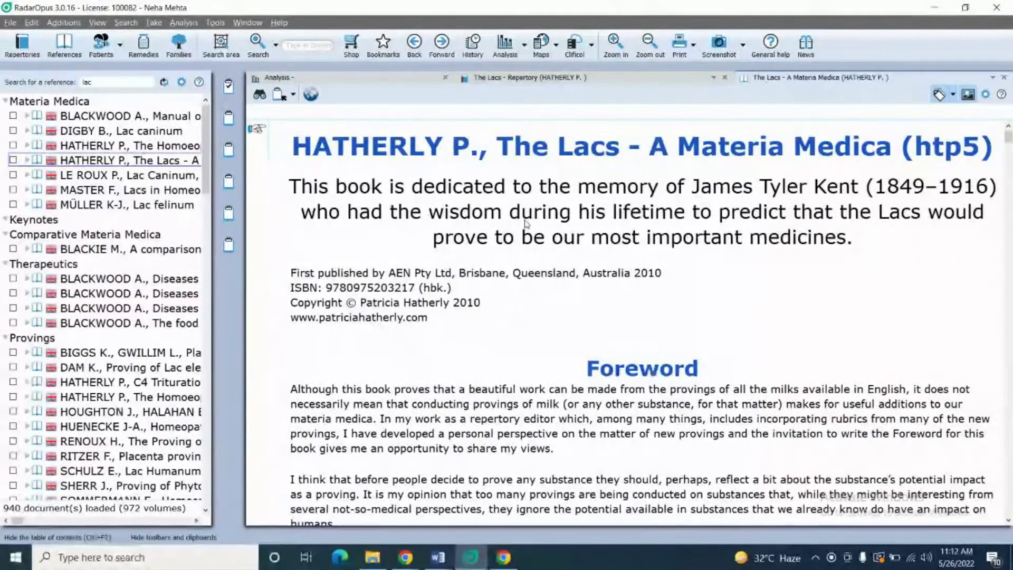
pyautogui.click(259, 95)
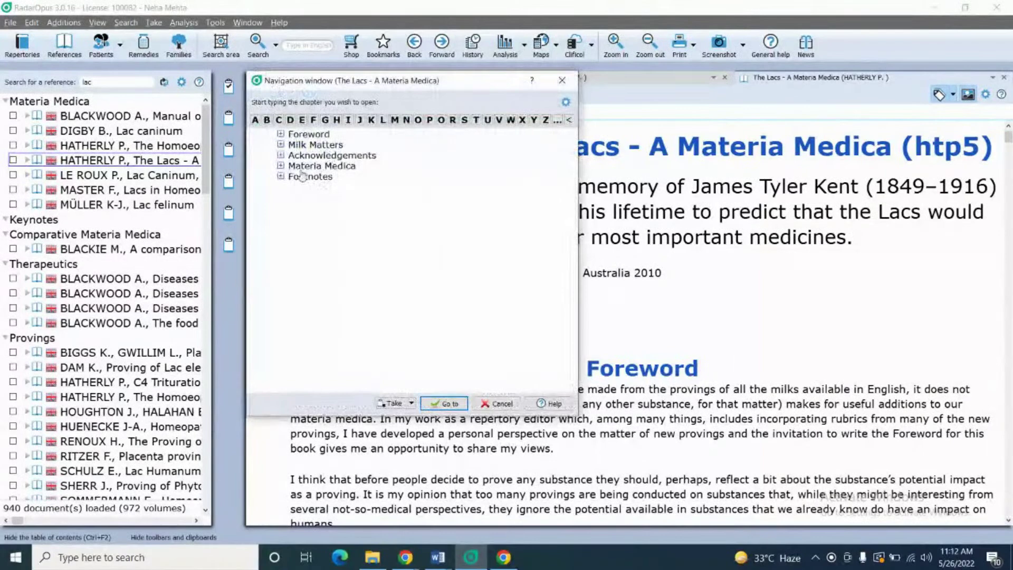
pyautogui.click(280, 166)
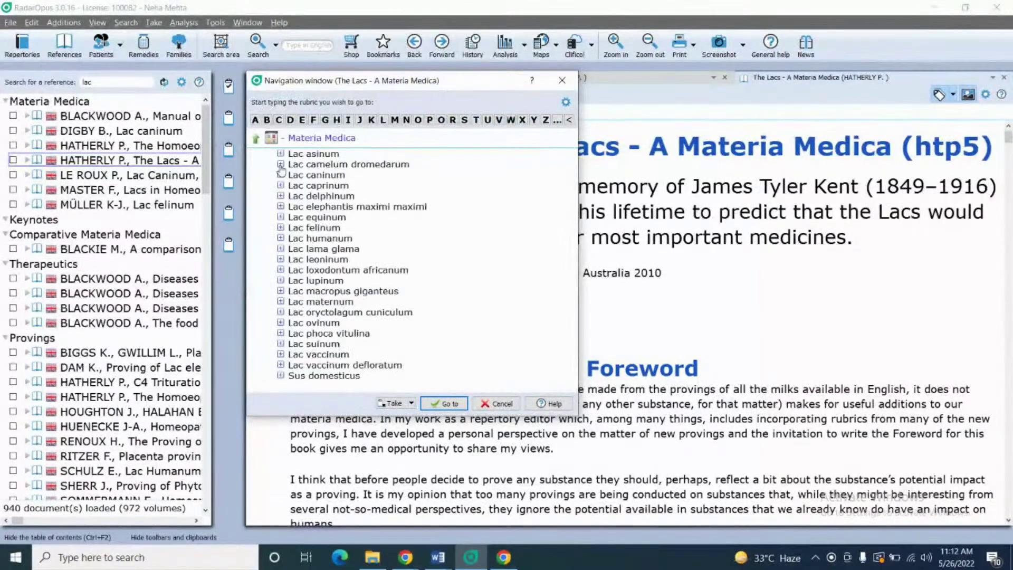
pyautogui.press('Return')
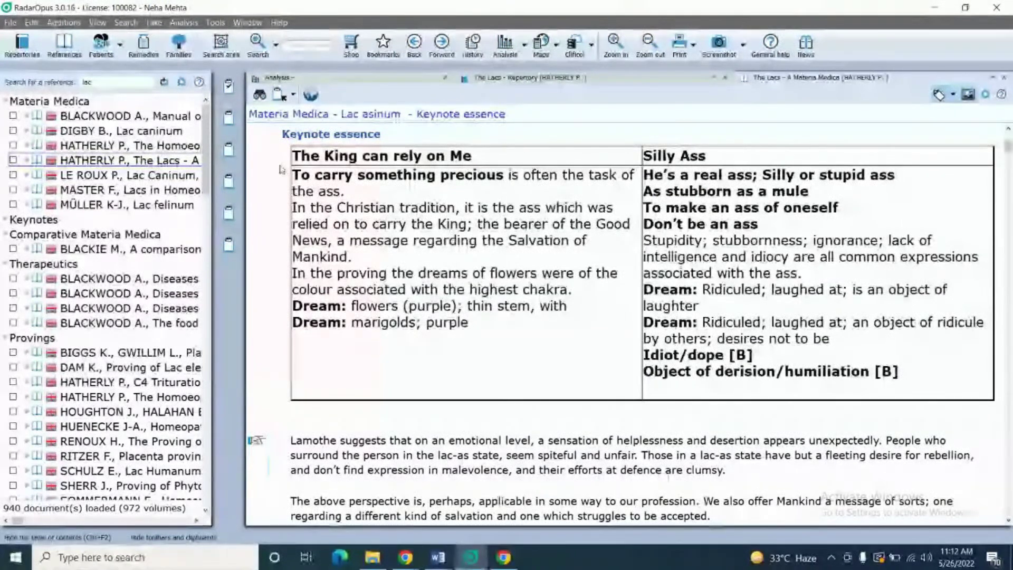
# Read the keynote essence, themes, miasm and modalities of Lac asinum
pyautogui.scroll(-1, 282, 169)
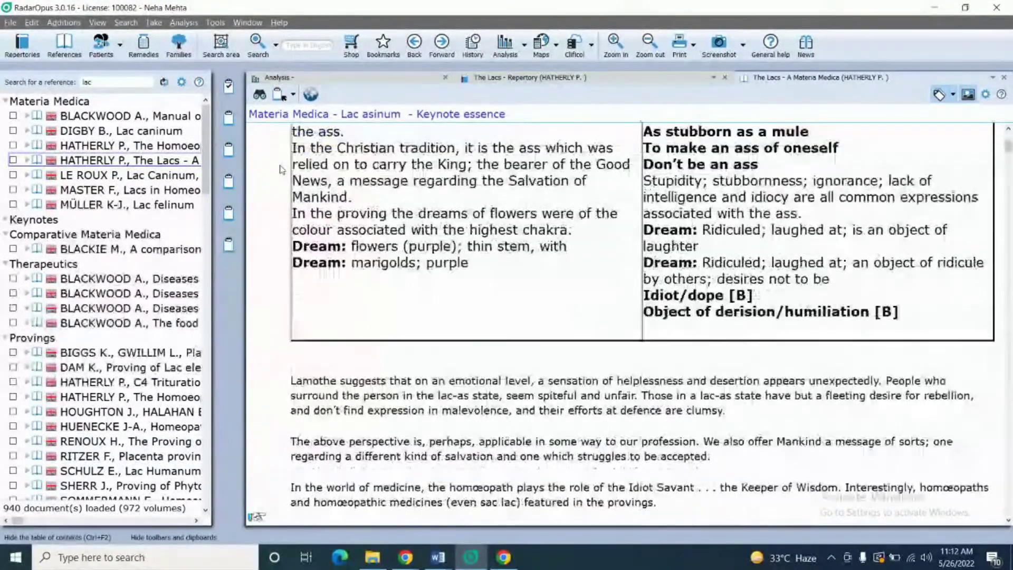
pyautogui.scroll(-4, 282, 169)
pyautogui.scroll(-4, 281, 169)
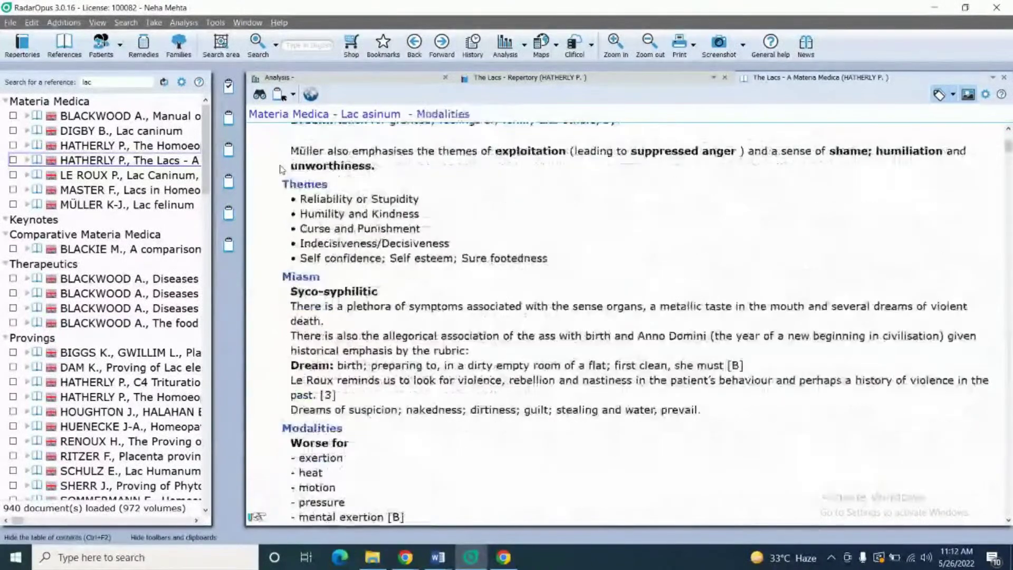
pyautogui.scroll(-3, 281, 169)
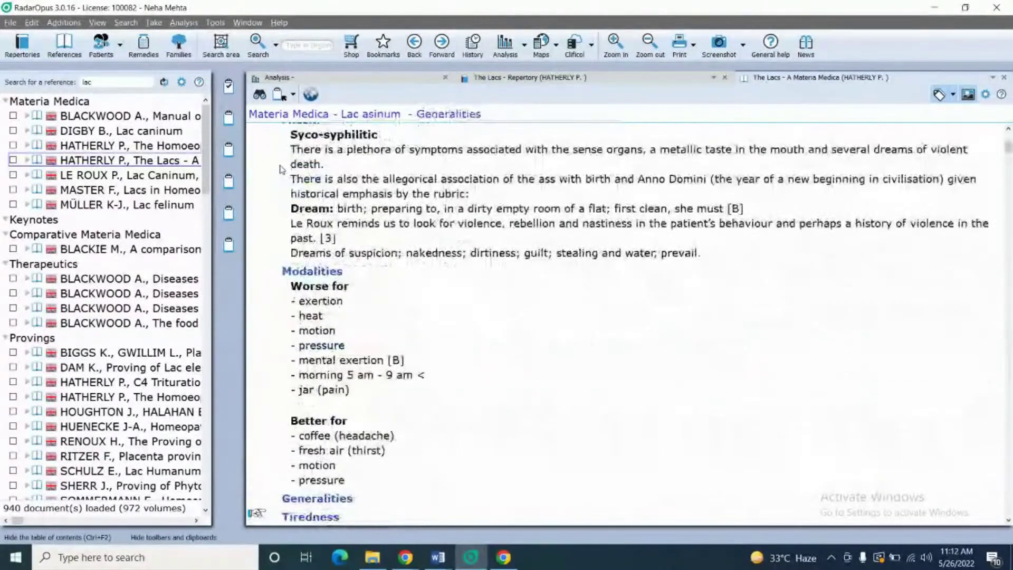
# Read the Generalities of Lac asinum and the Peaceful and Happy rubrics of its Mind section
pyautogui.scroll(-5, 281, 169)
pyautogui.scroll(-1, 282, 169)
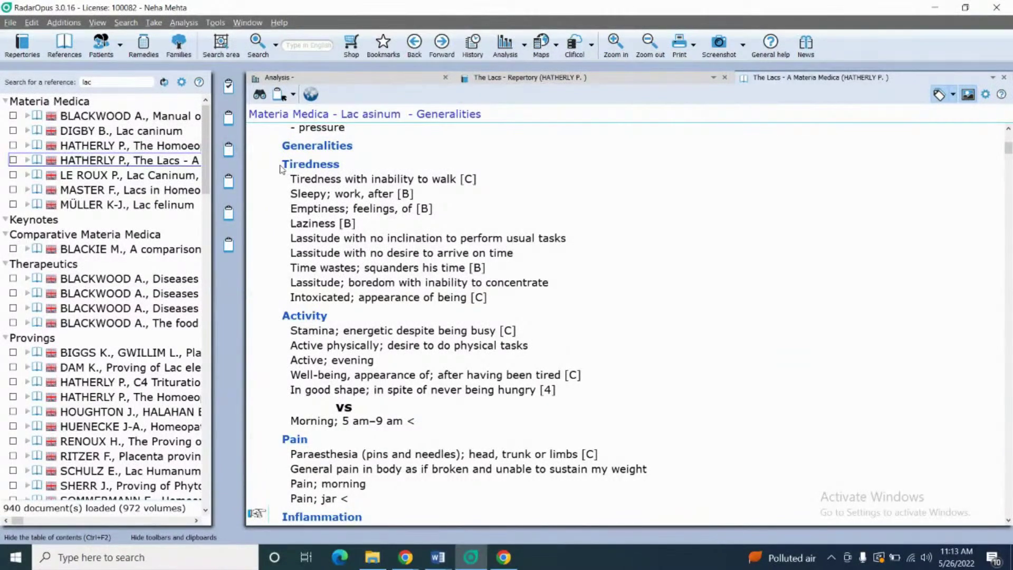
pyautogui.scroll(-5, 281, 169)
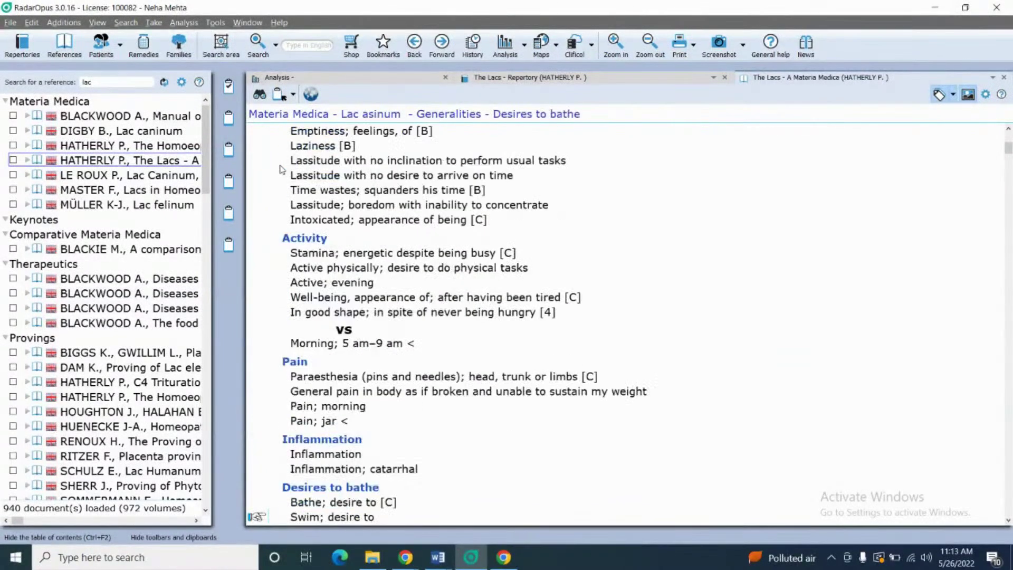
pyautogui.scroll(-5, 280, 169)
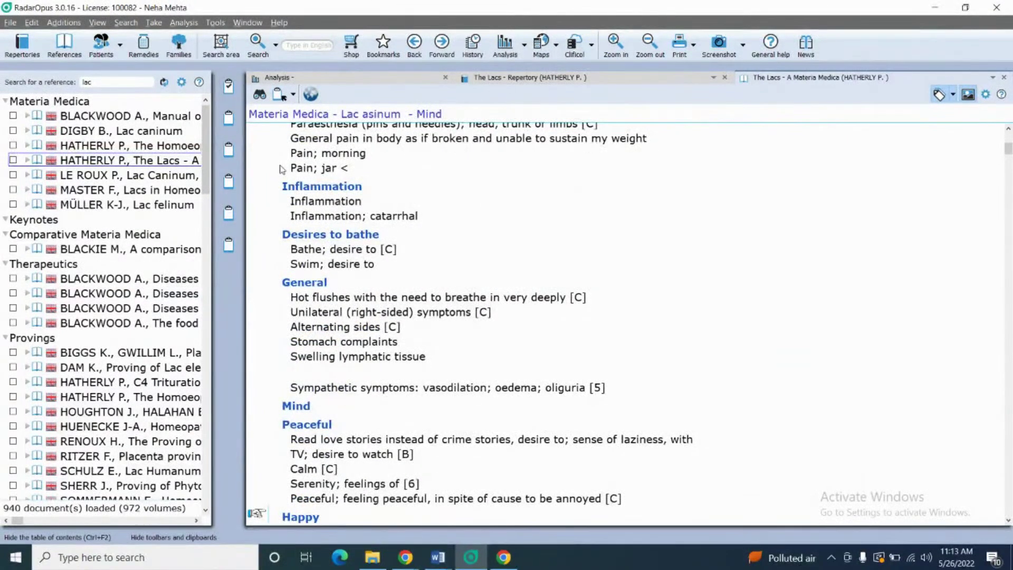
pyautogui.scroll(-4, 280, 169)
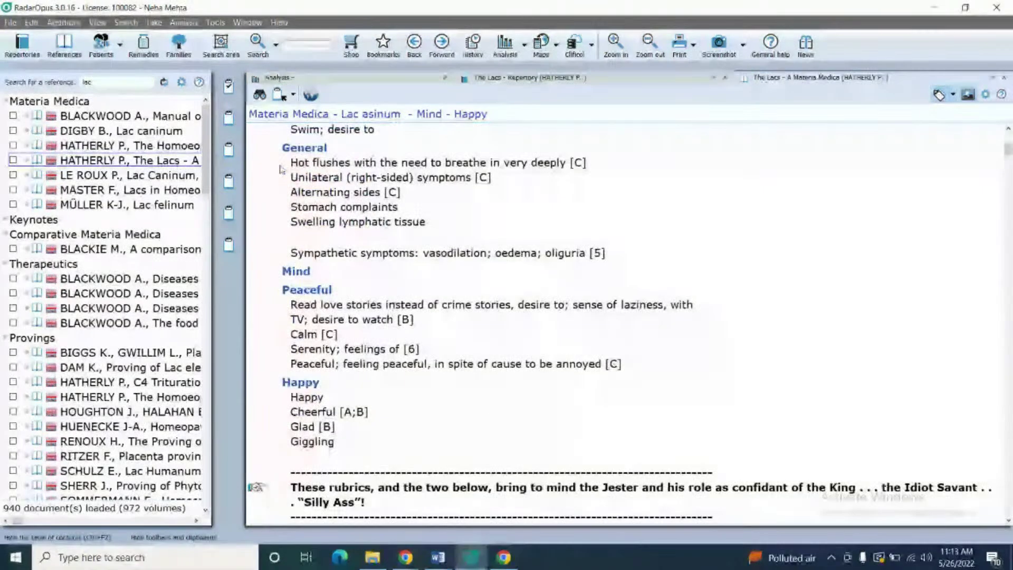
# Read the Mind rubrics of Lac asinum from Happy and Self assured through Loquacious to Mentally fatigued
pyautogui.scroll(-9, 280, 169)
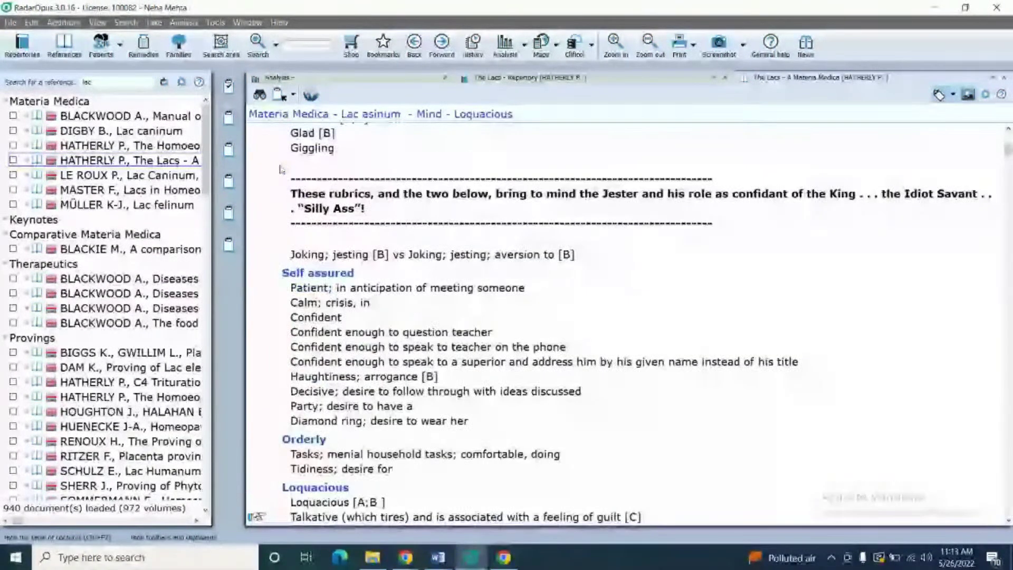
pyautogui.scroll(-5, 281, 169)
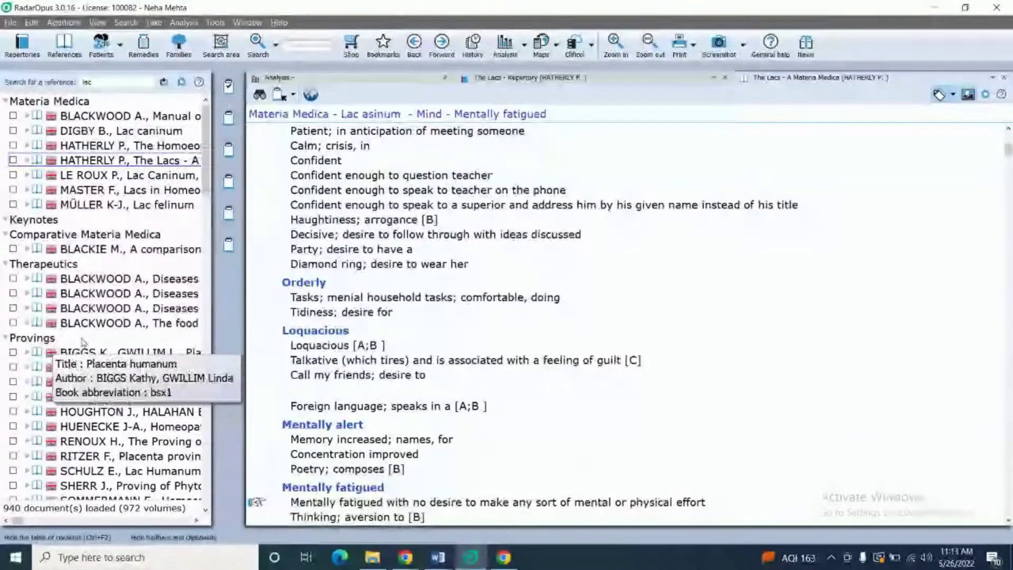
# Open the Lac Humanum Proving Vol I and 2 from the Provings category of the references list
pyautogui.scroll(-1, 83, 342)
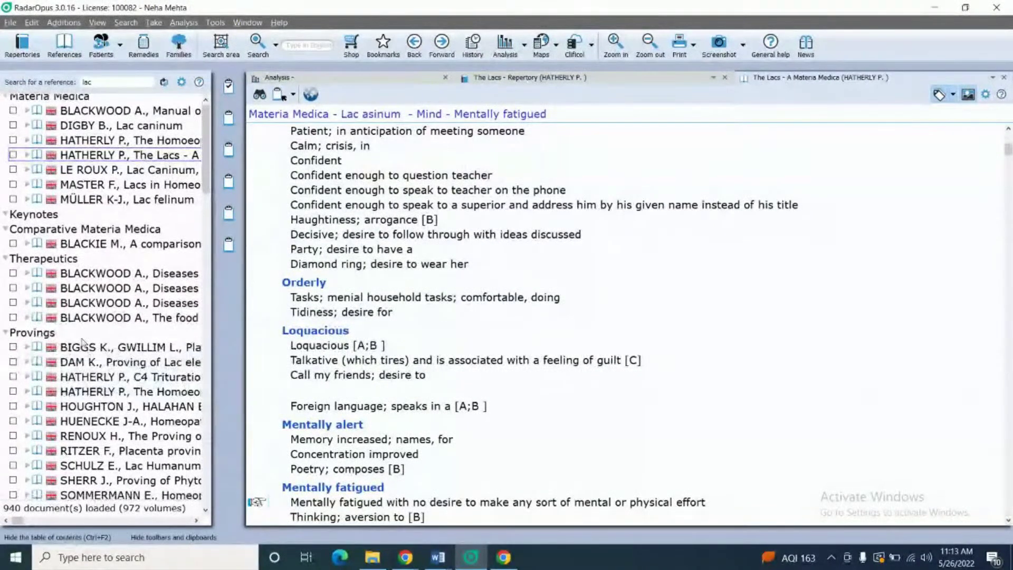
pyautogui.scroll(-1, 83, 342)
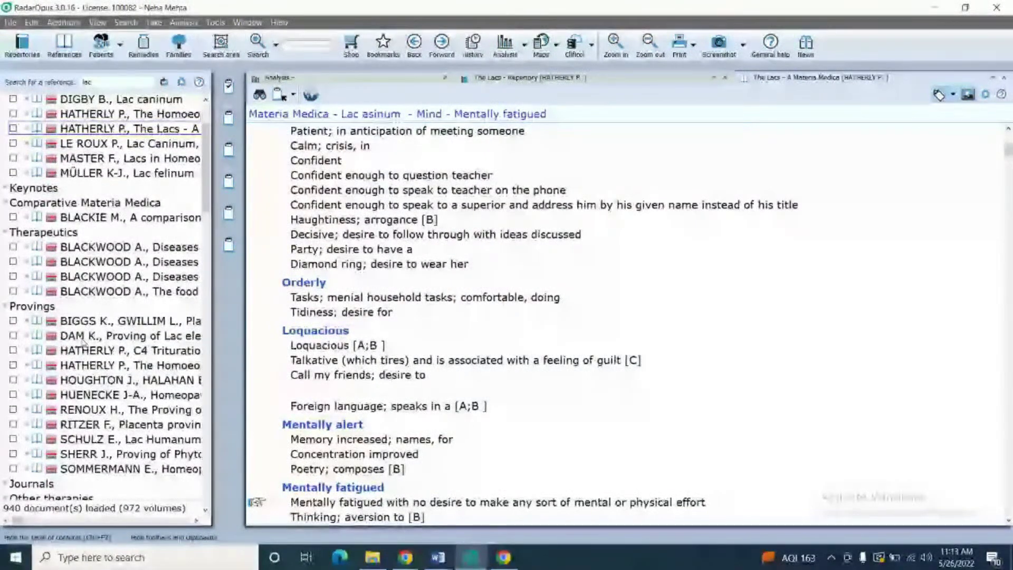
pyautogui.scroll(-1, 83, 342)
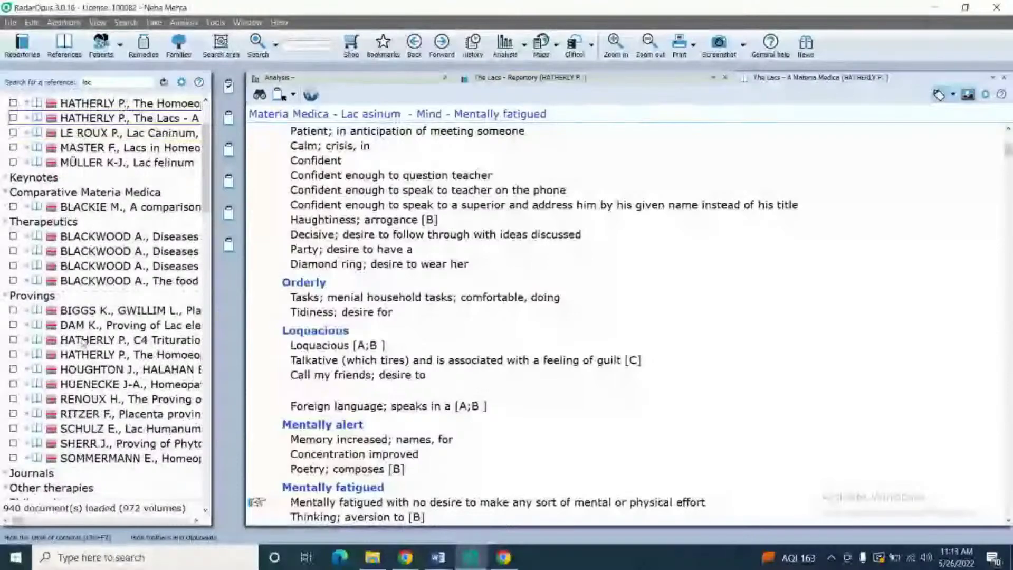
pyautogui.click(155, 434)
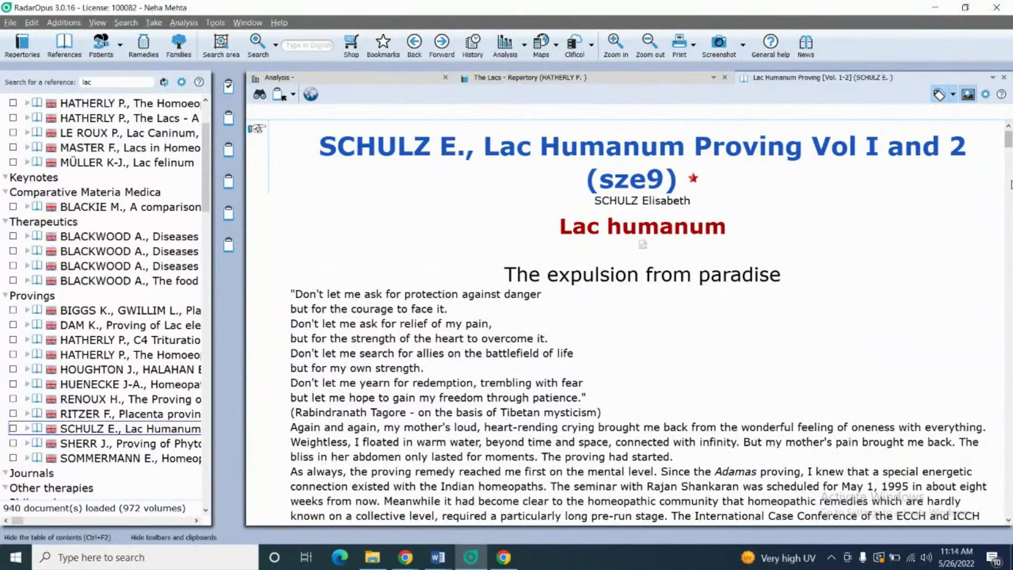
# Read The expulsion from paradise in the Lac humanum proving, including its themes, symbols and dreams
pyautogui.scroll(-6, 1011, 184)
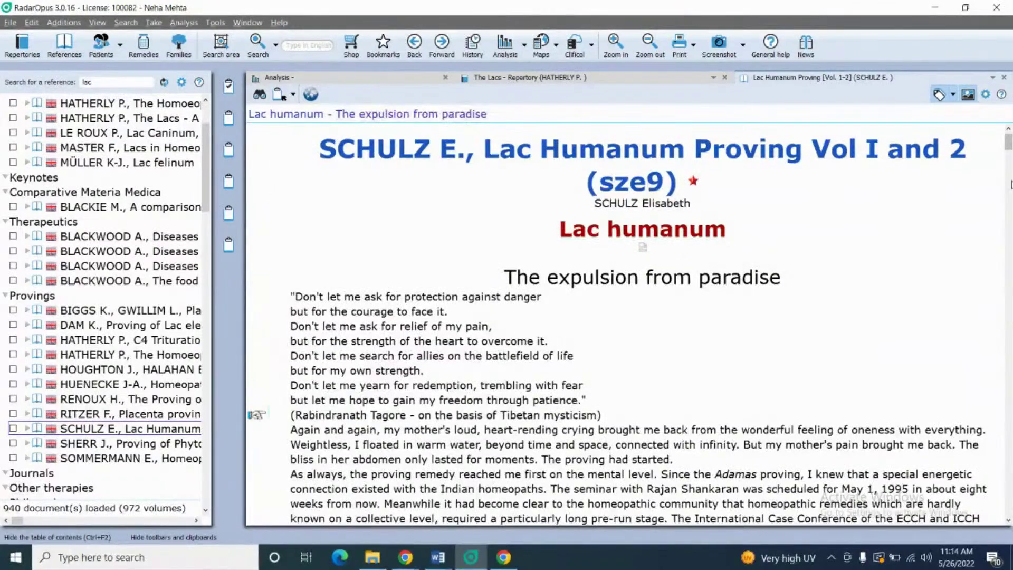
pyautogui.scroll(-15, 1010, 185)
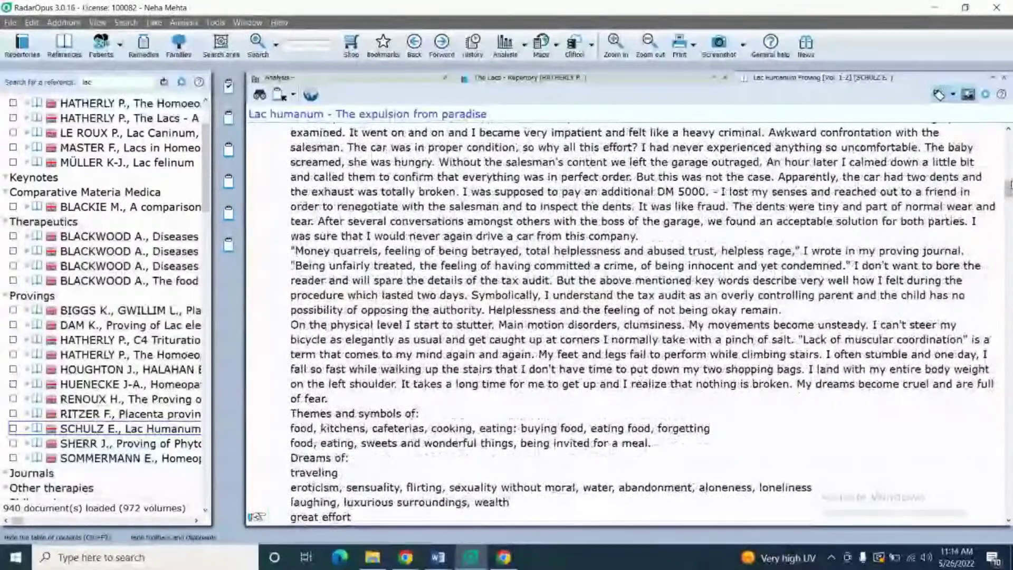
pyautogui.scroll(-3, 1011, 184)
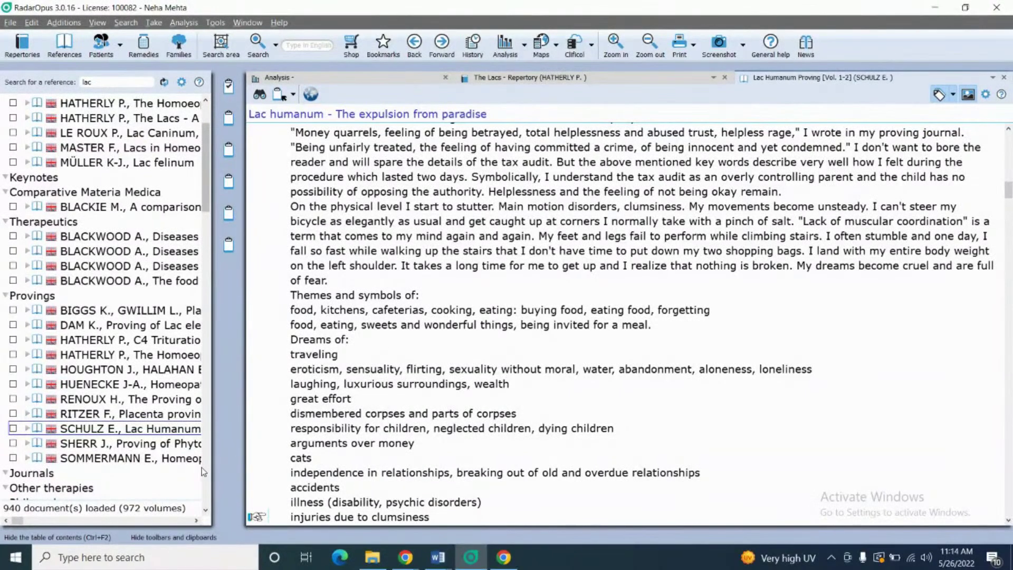
pyautogui.scroll(-3, 196, 483)
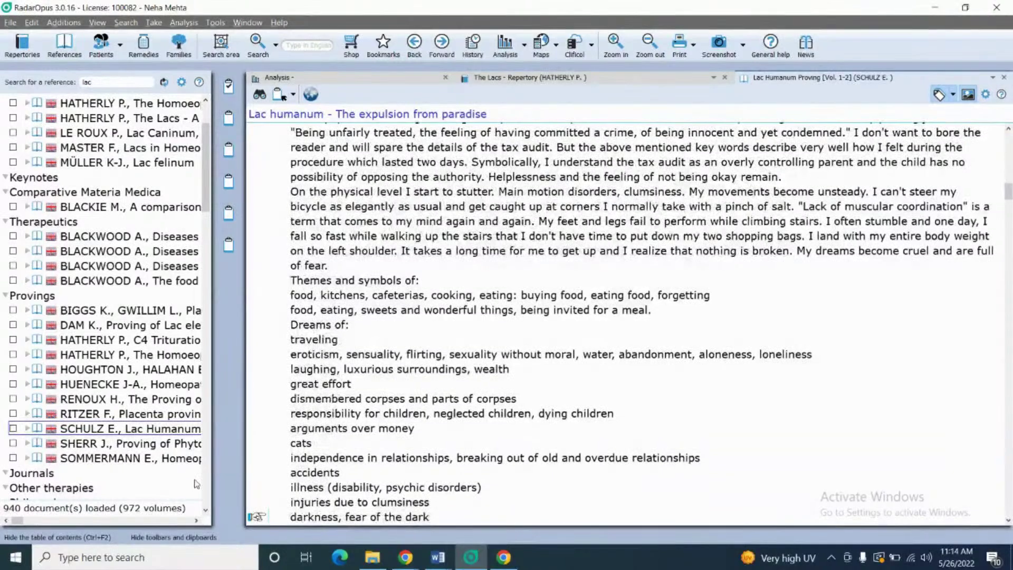
# Open the Lac caninum book listed under the Clinical cases category of the references
pyautogui.scroll(-10, 208, 494)
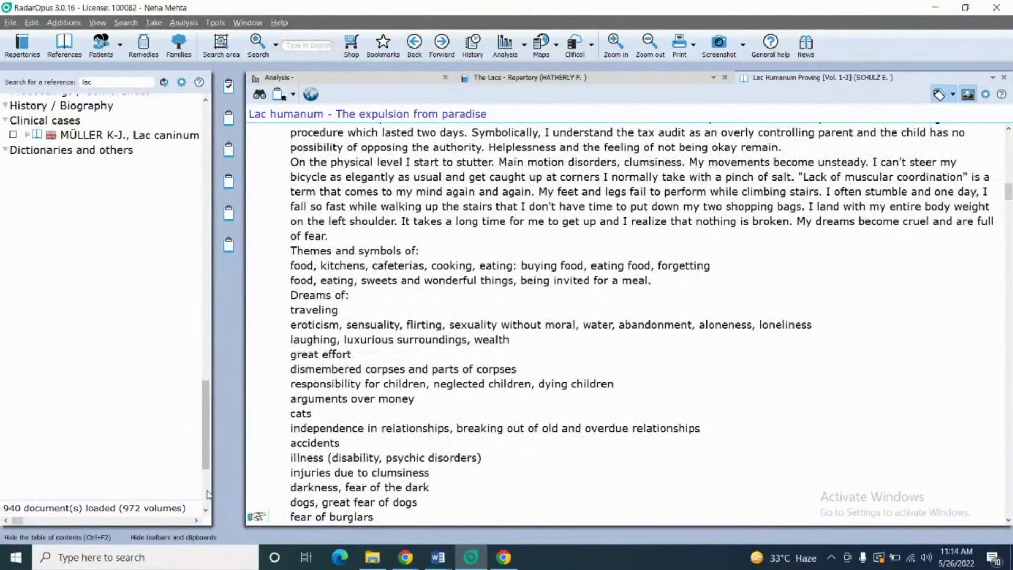
pyautogui.scroll(3, 207, 495)
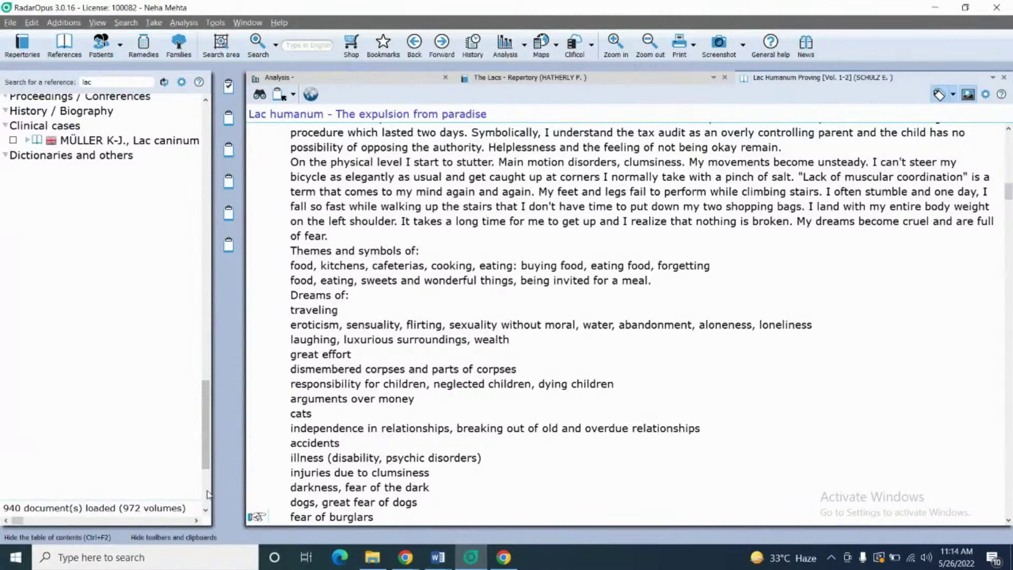
pyautogui.scroll(3, 175, 280)
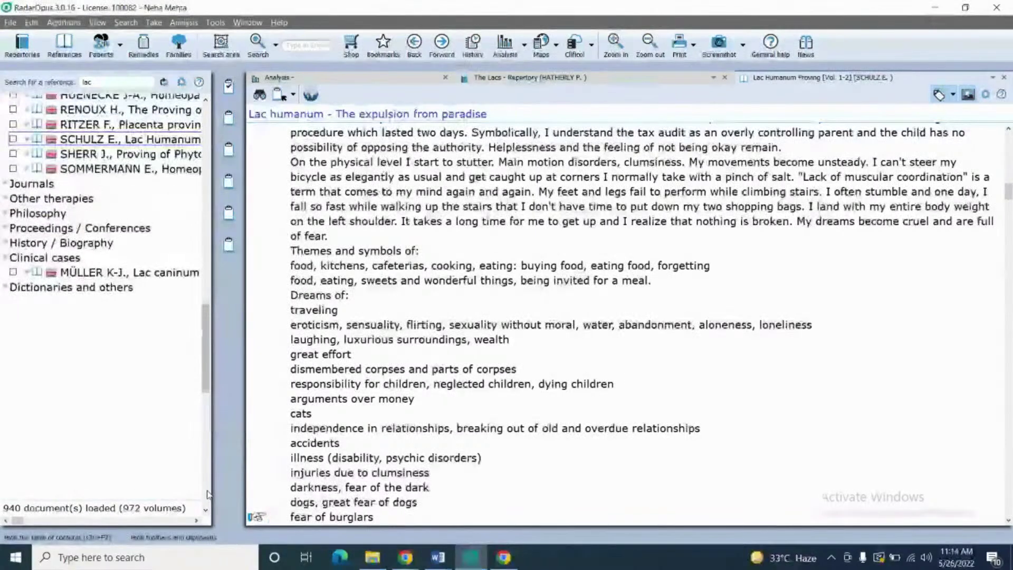
pyautogui.click(175, 278)
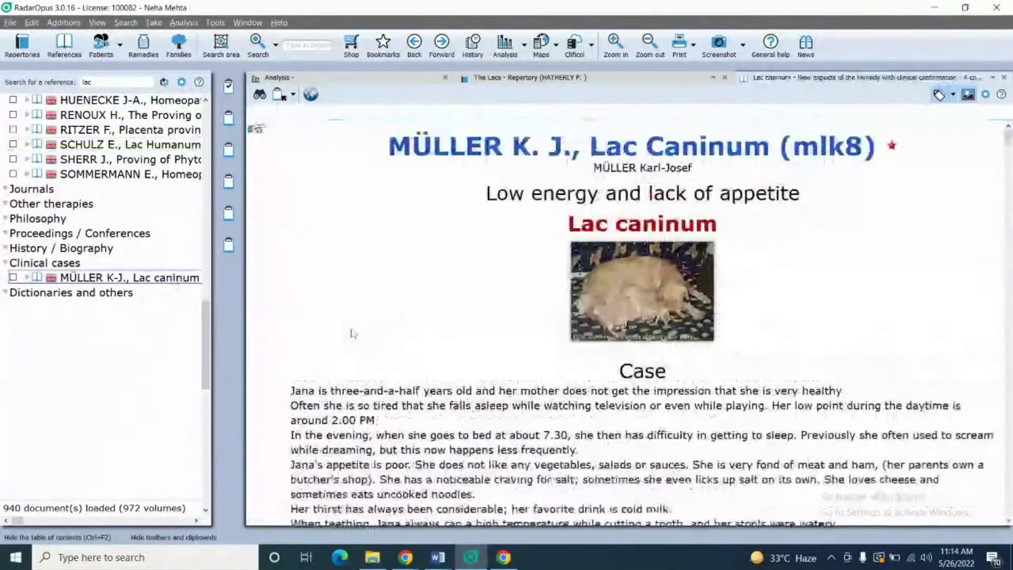
# Read the Lac caninum case of low energy and lack of appetite through its evaluation, treatment and initial progress
pyautogui.scroll(-5, 351, 335)
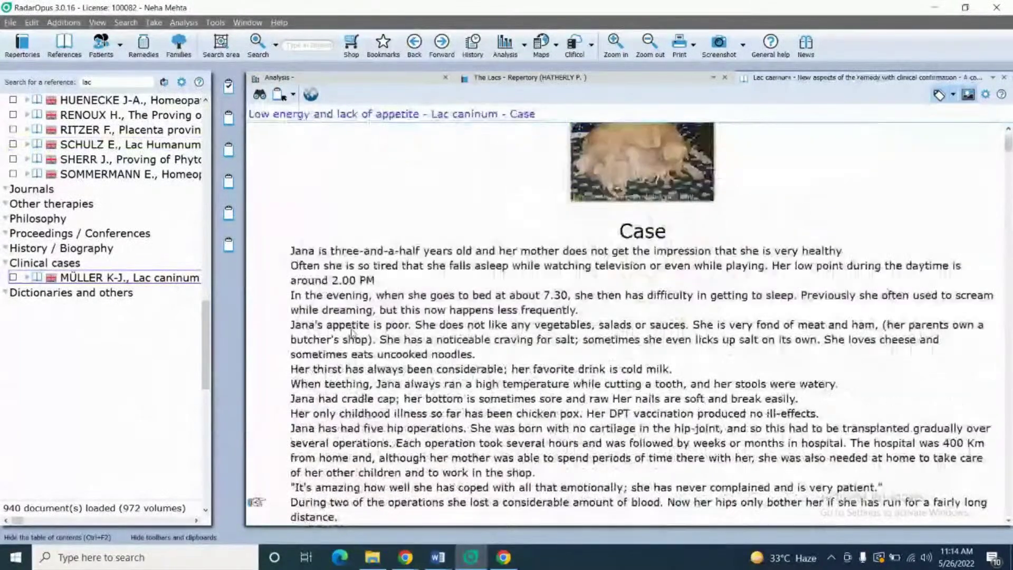
pyautogui.scroll(-5, 352, 333)
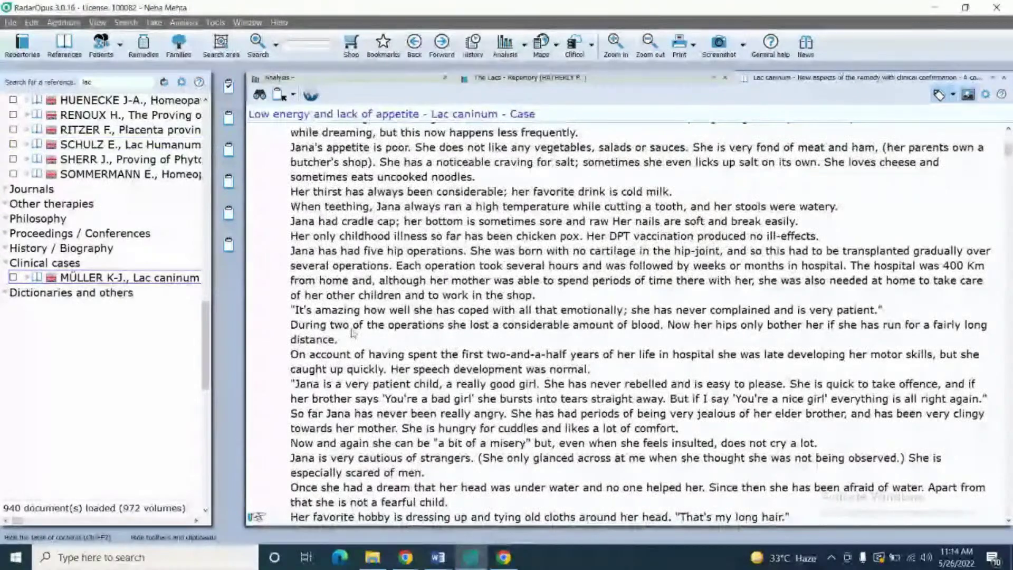
pyautogui.scroll(-3, 352, 333)
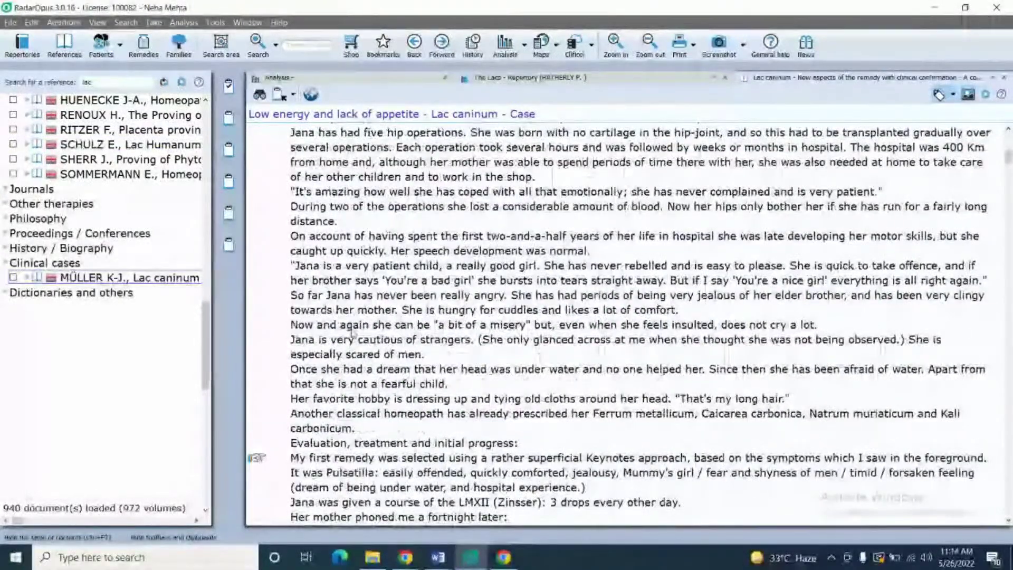
pyautogui.scroll(-3, 352, 333)
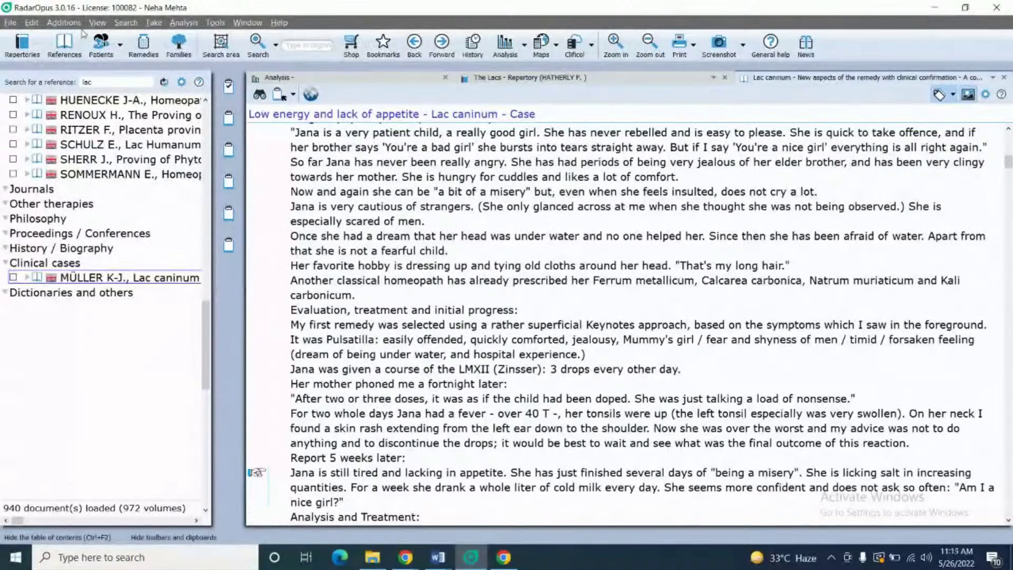
# Open the Lacs in Homeopathy map from the available maps
pyautogui.click(556, 47)
pyautogui.click(575, 139)
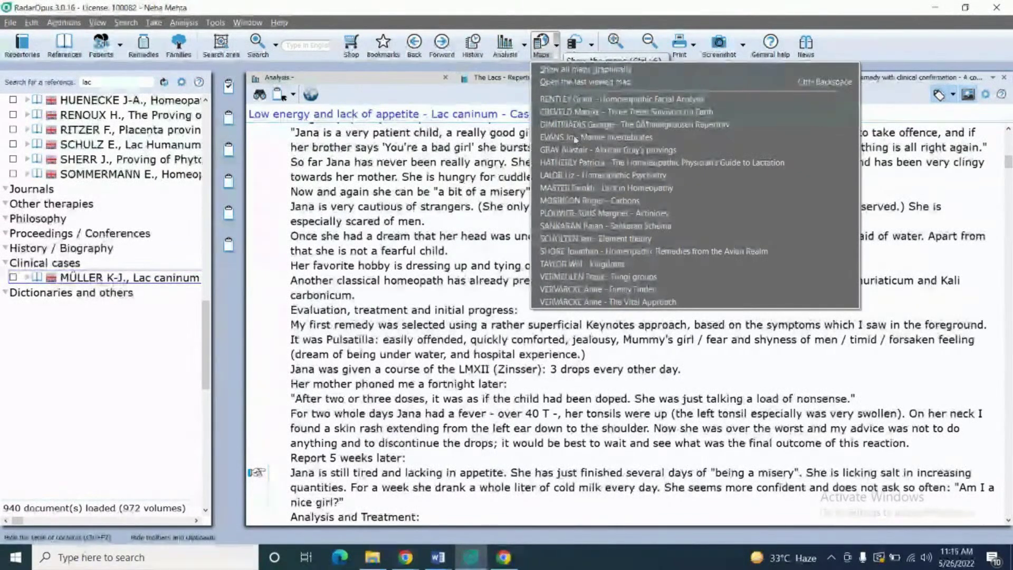
pyautogui.click(582, 188)
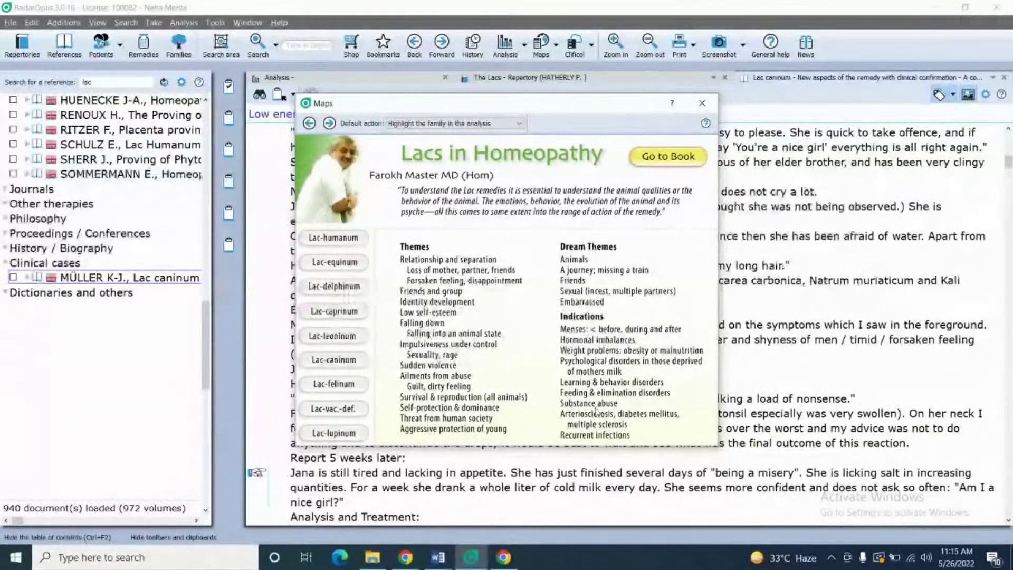
# Review the map's remedy pages one by one, from Lac equinum and Lac delphinum through to Lac lupinum
pyautogui.click(354, 272)
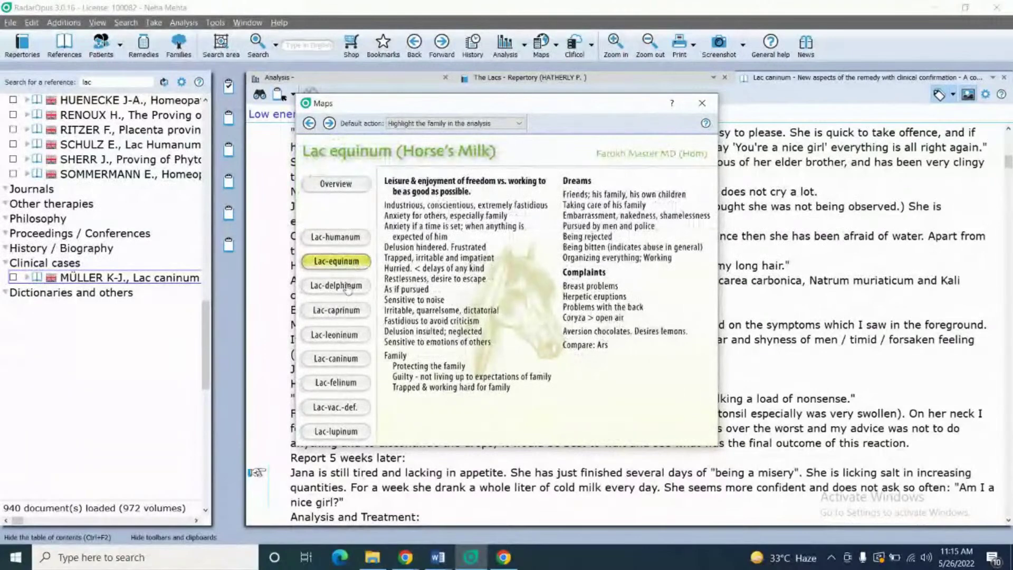
pyautogui.click(346, 287)
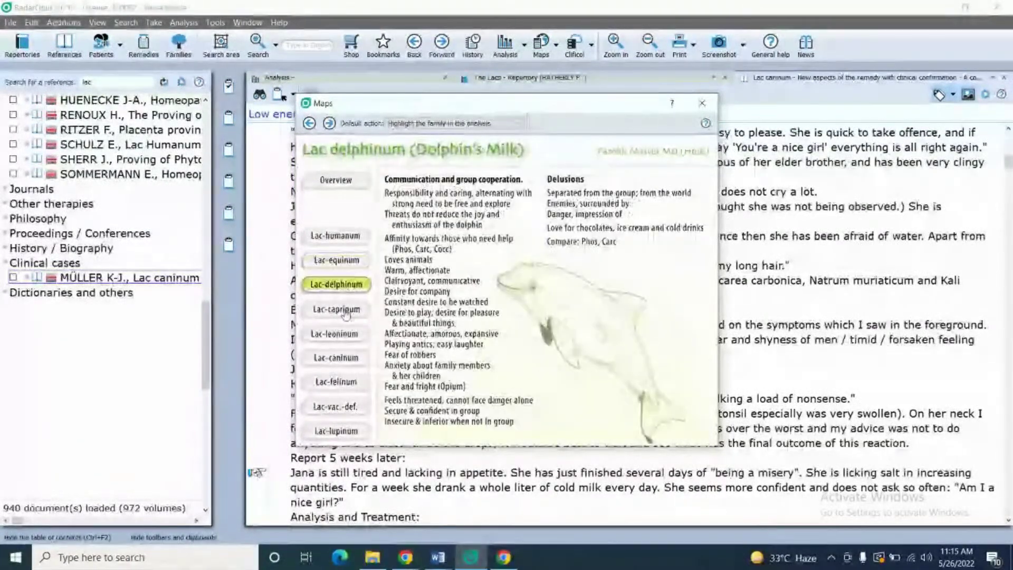
pyautogui.click(345, 311)
pyautogui.click(344, 338)
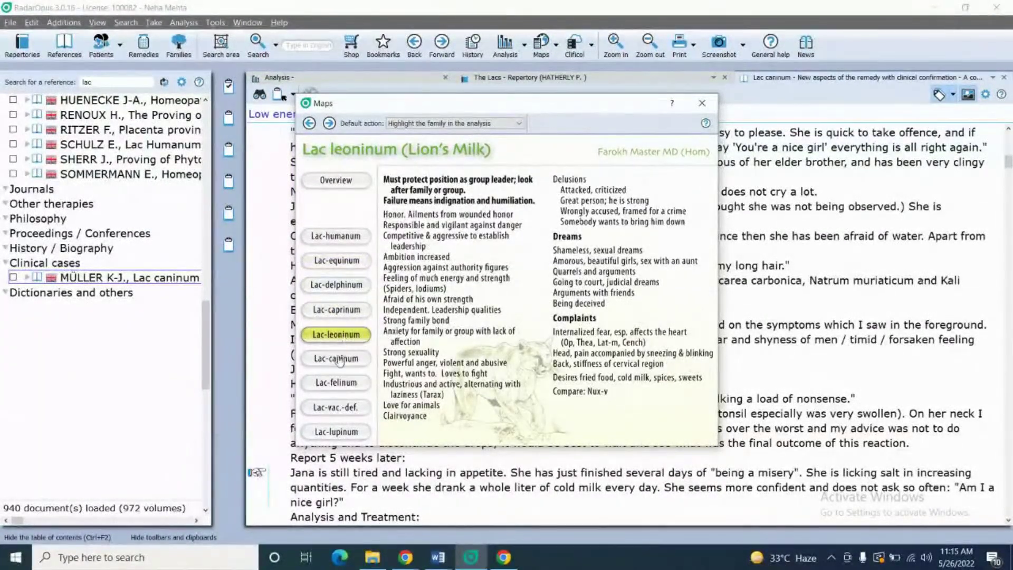
pyautogui.click(339, 364)
pyautogui.click(338, 384)
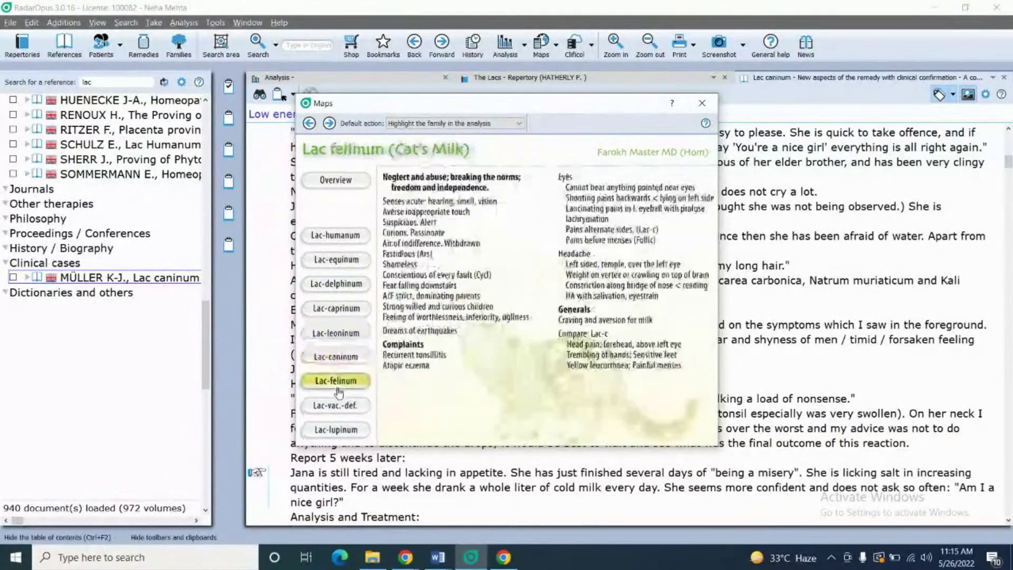
pyautogui.click(339, 407)
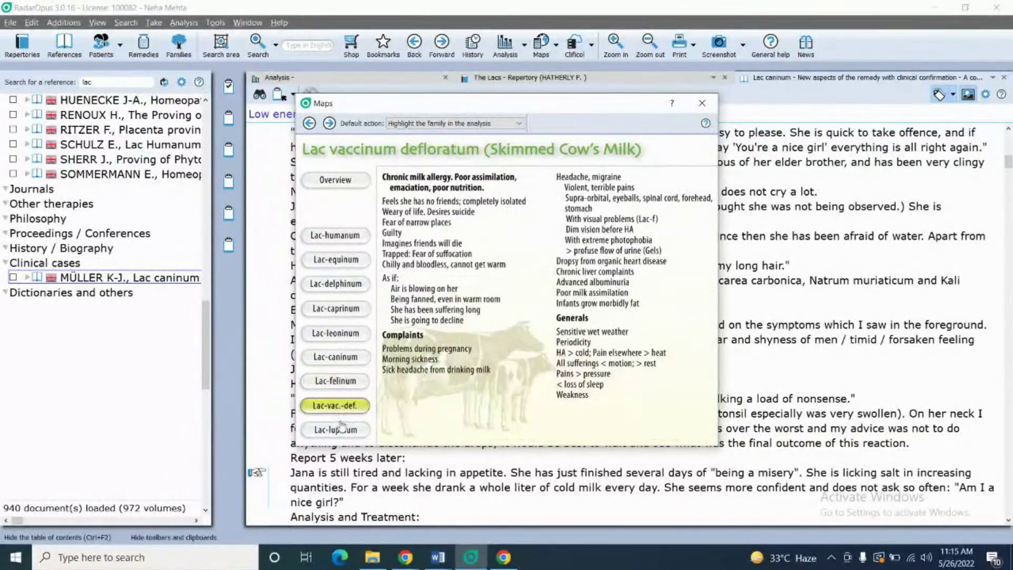
pyautogui.click(339, 433)
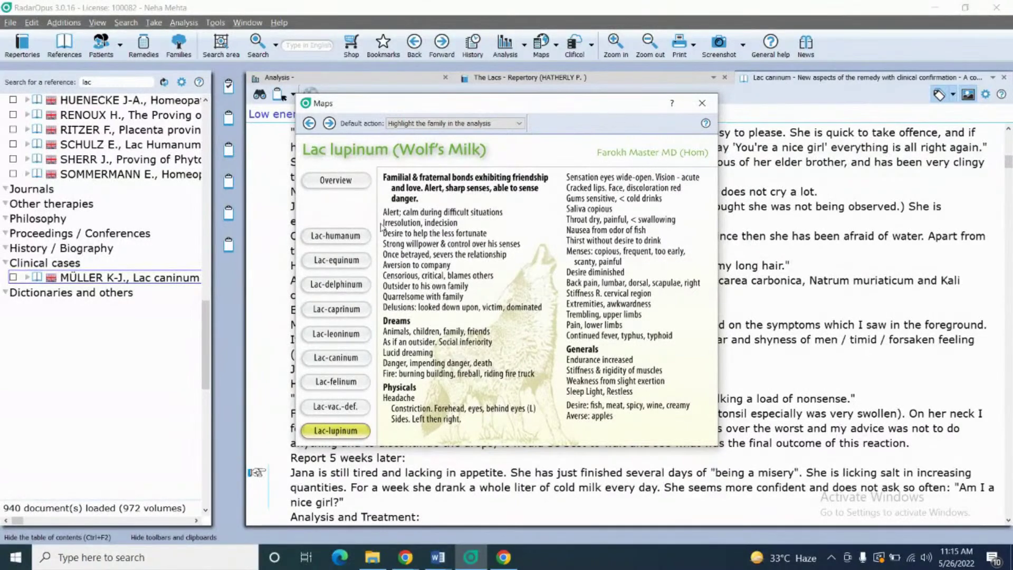
# Go to the Lacs in Homeopathy book from the map's overview and dismiss the Windows Update notification
pyautogui.click(349, 182)
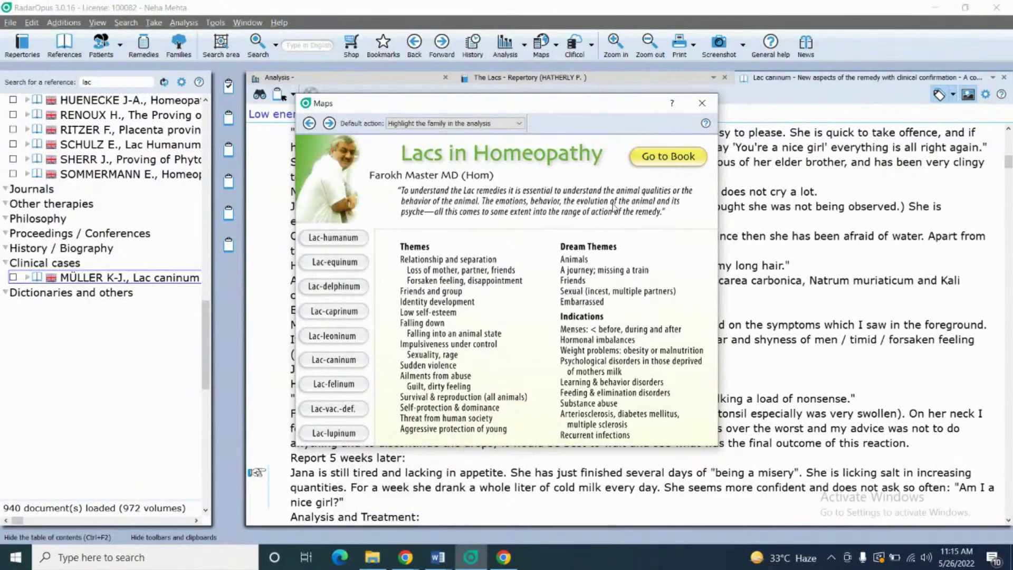
pyautogui.click(660, 165)
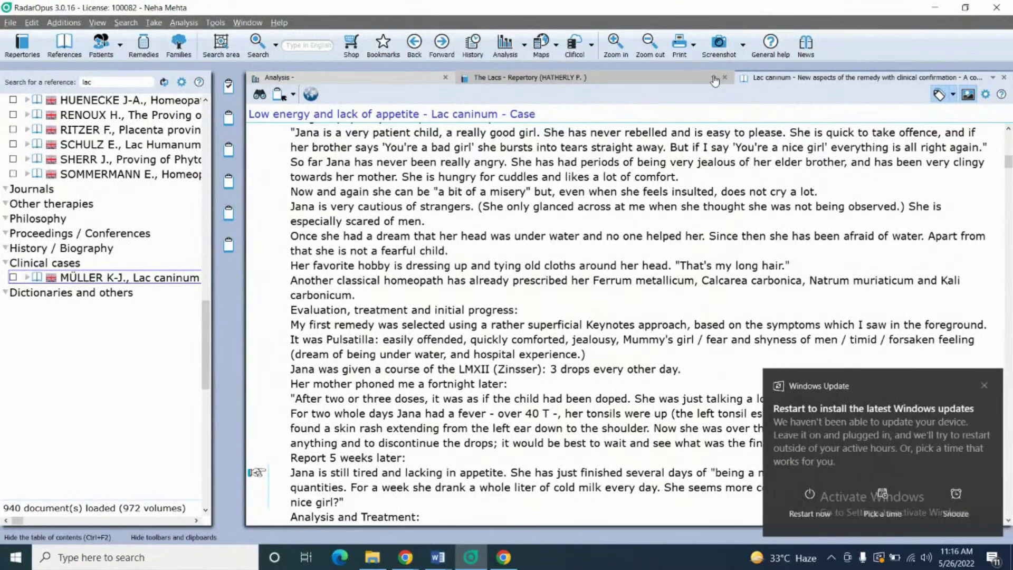
pyautogui.click(985, 387)
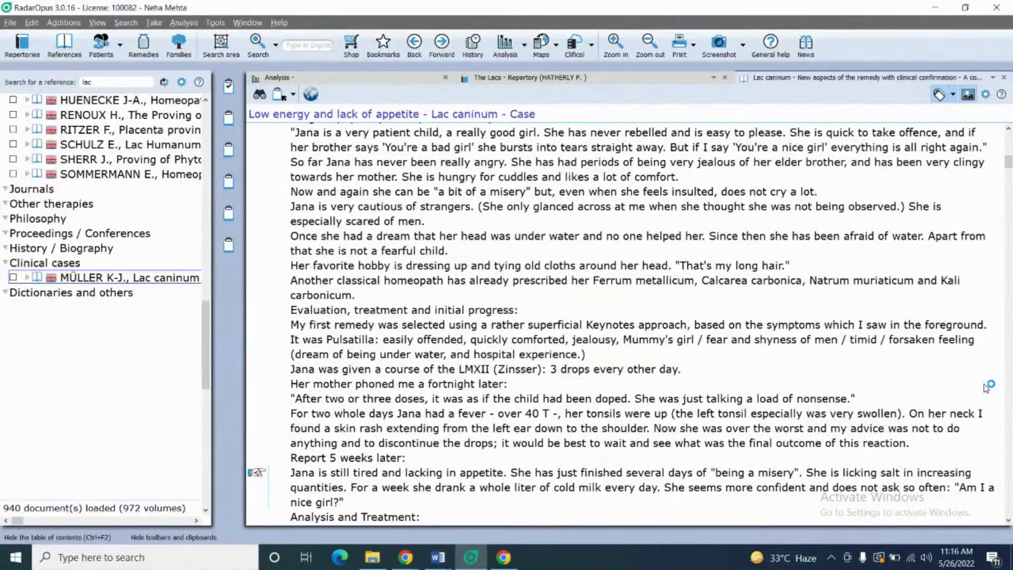